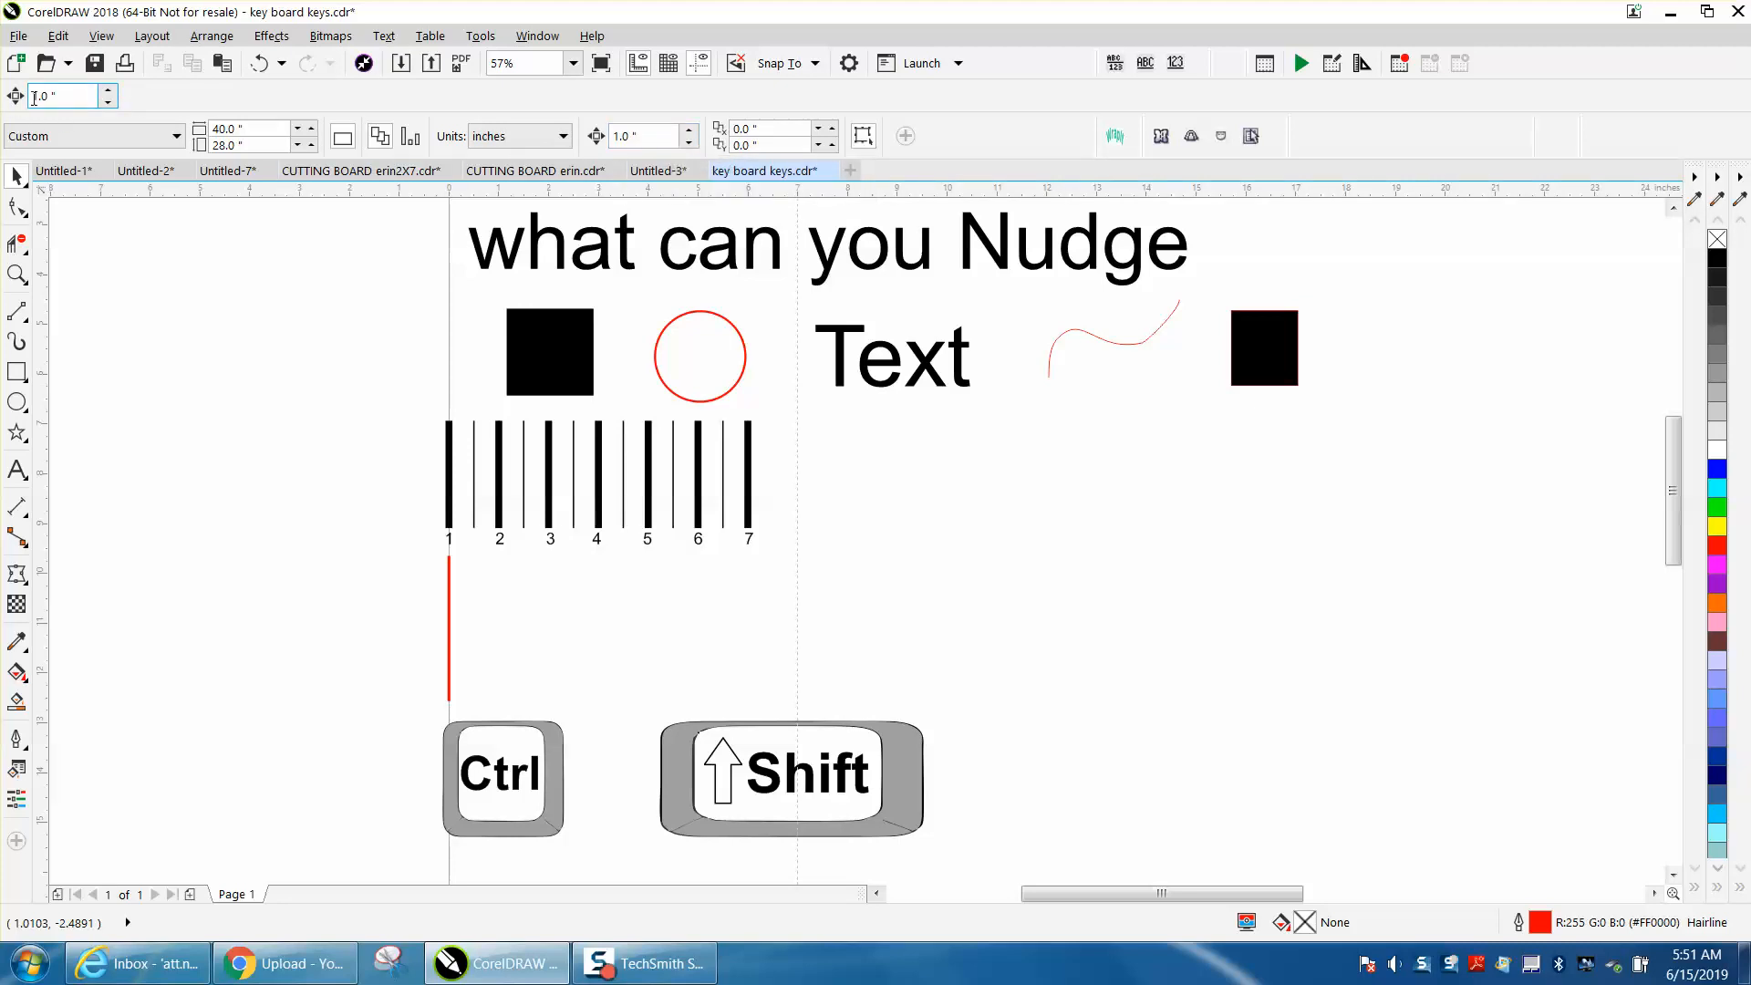
click(486, 267)
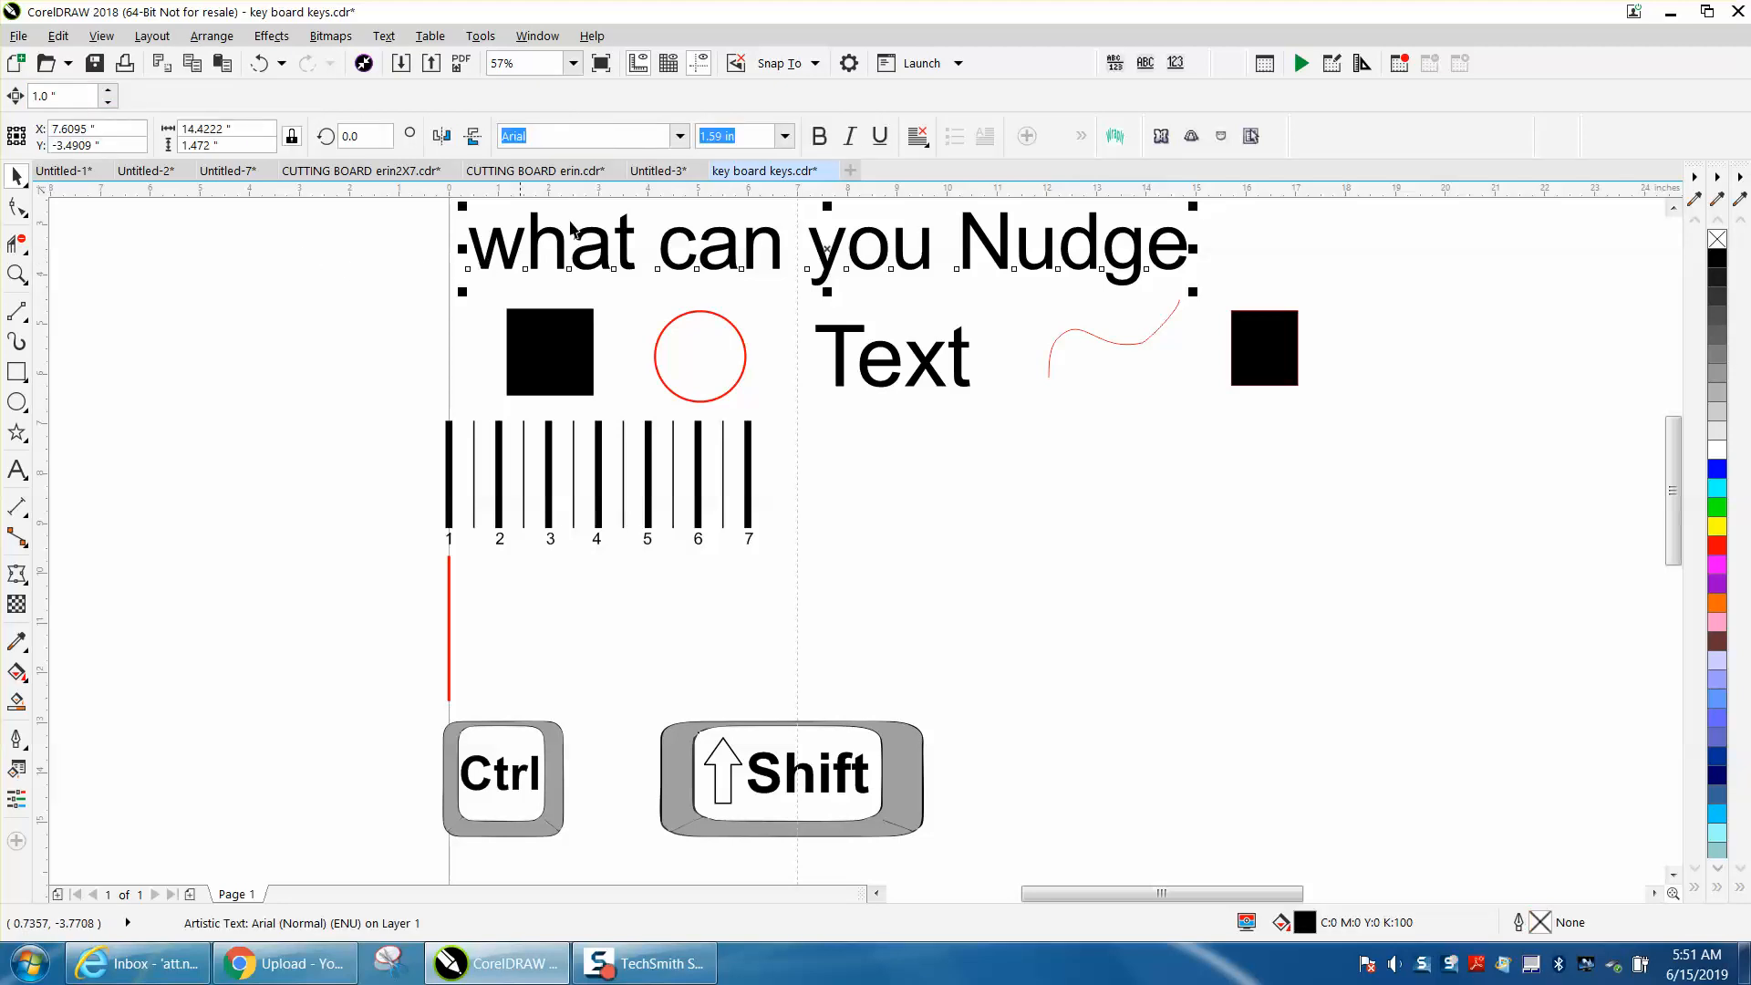
click(406, 234)
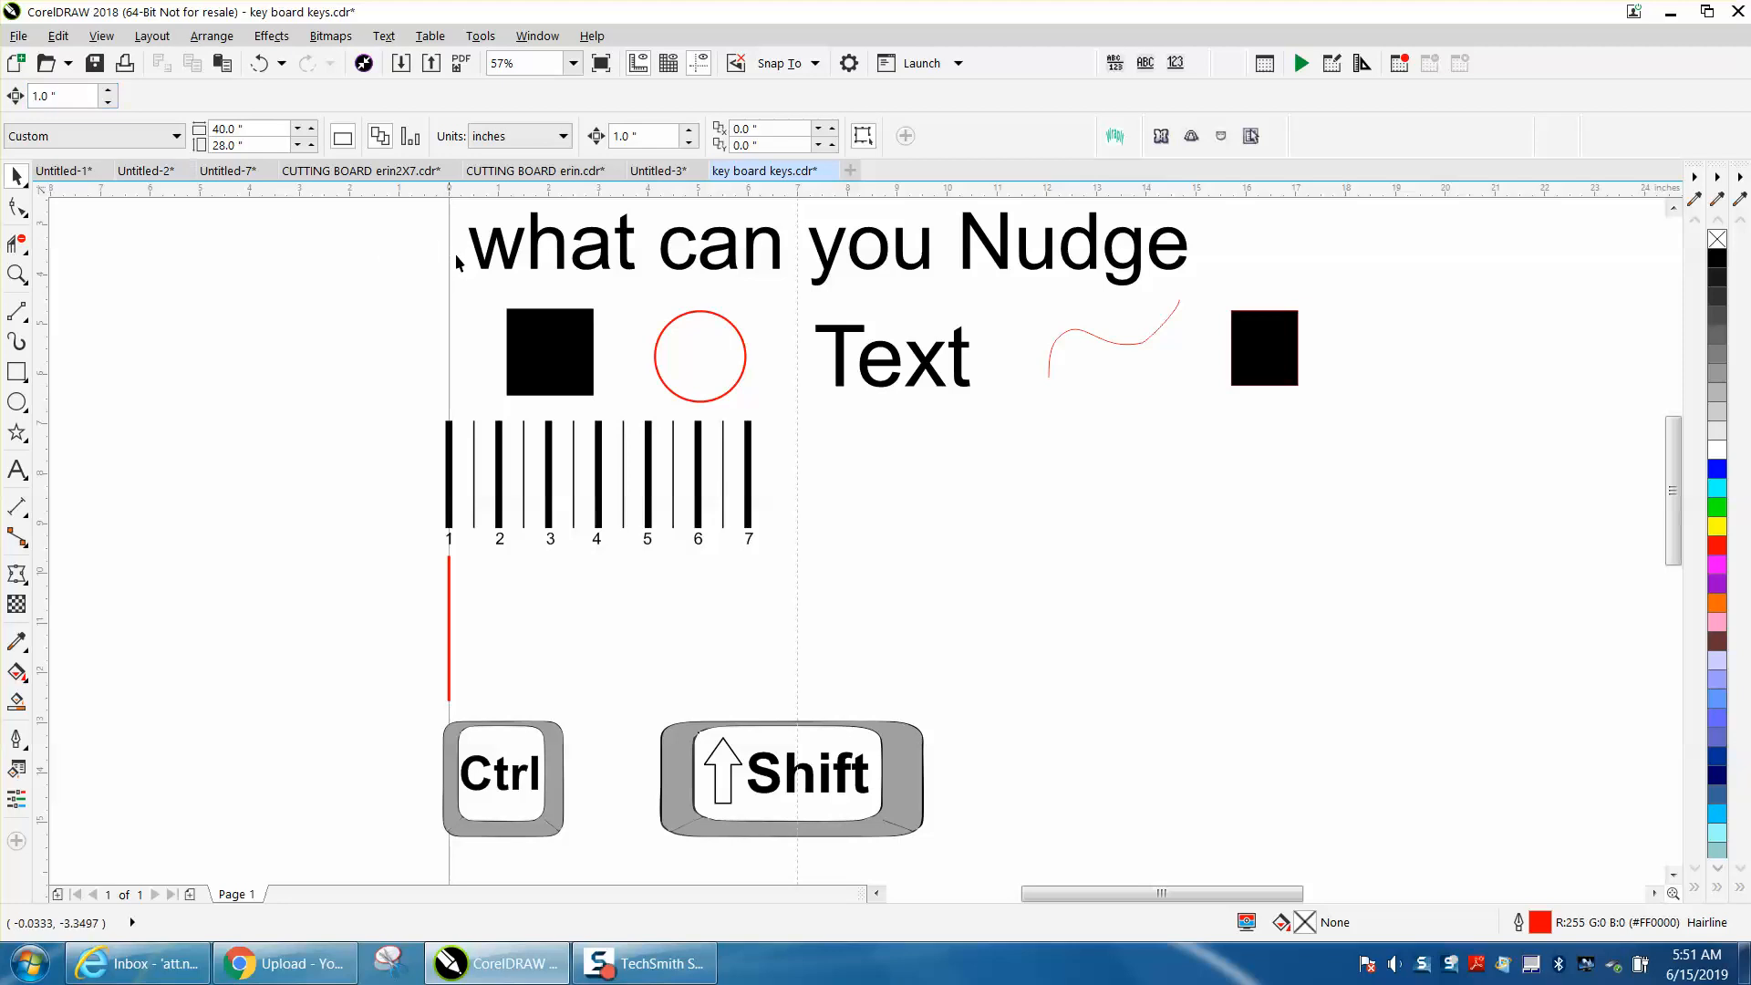
click(539, 330)
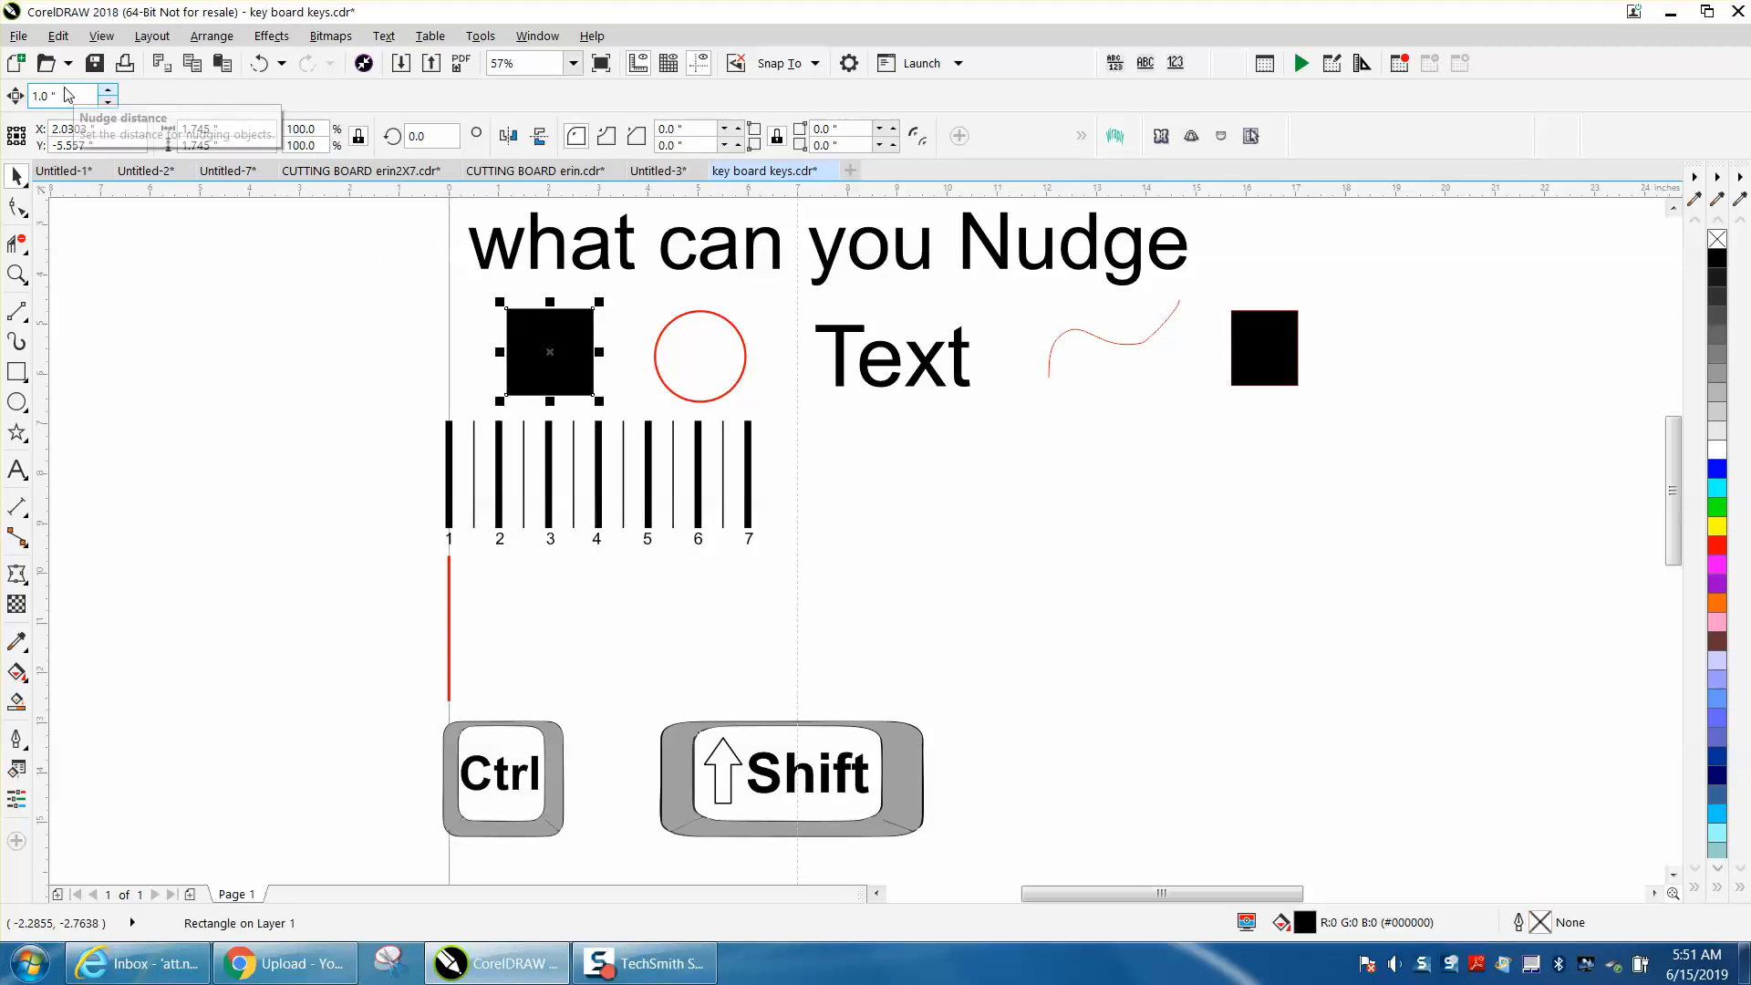
click(290, 243)
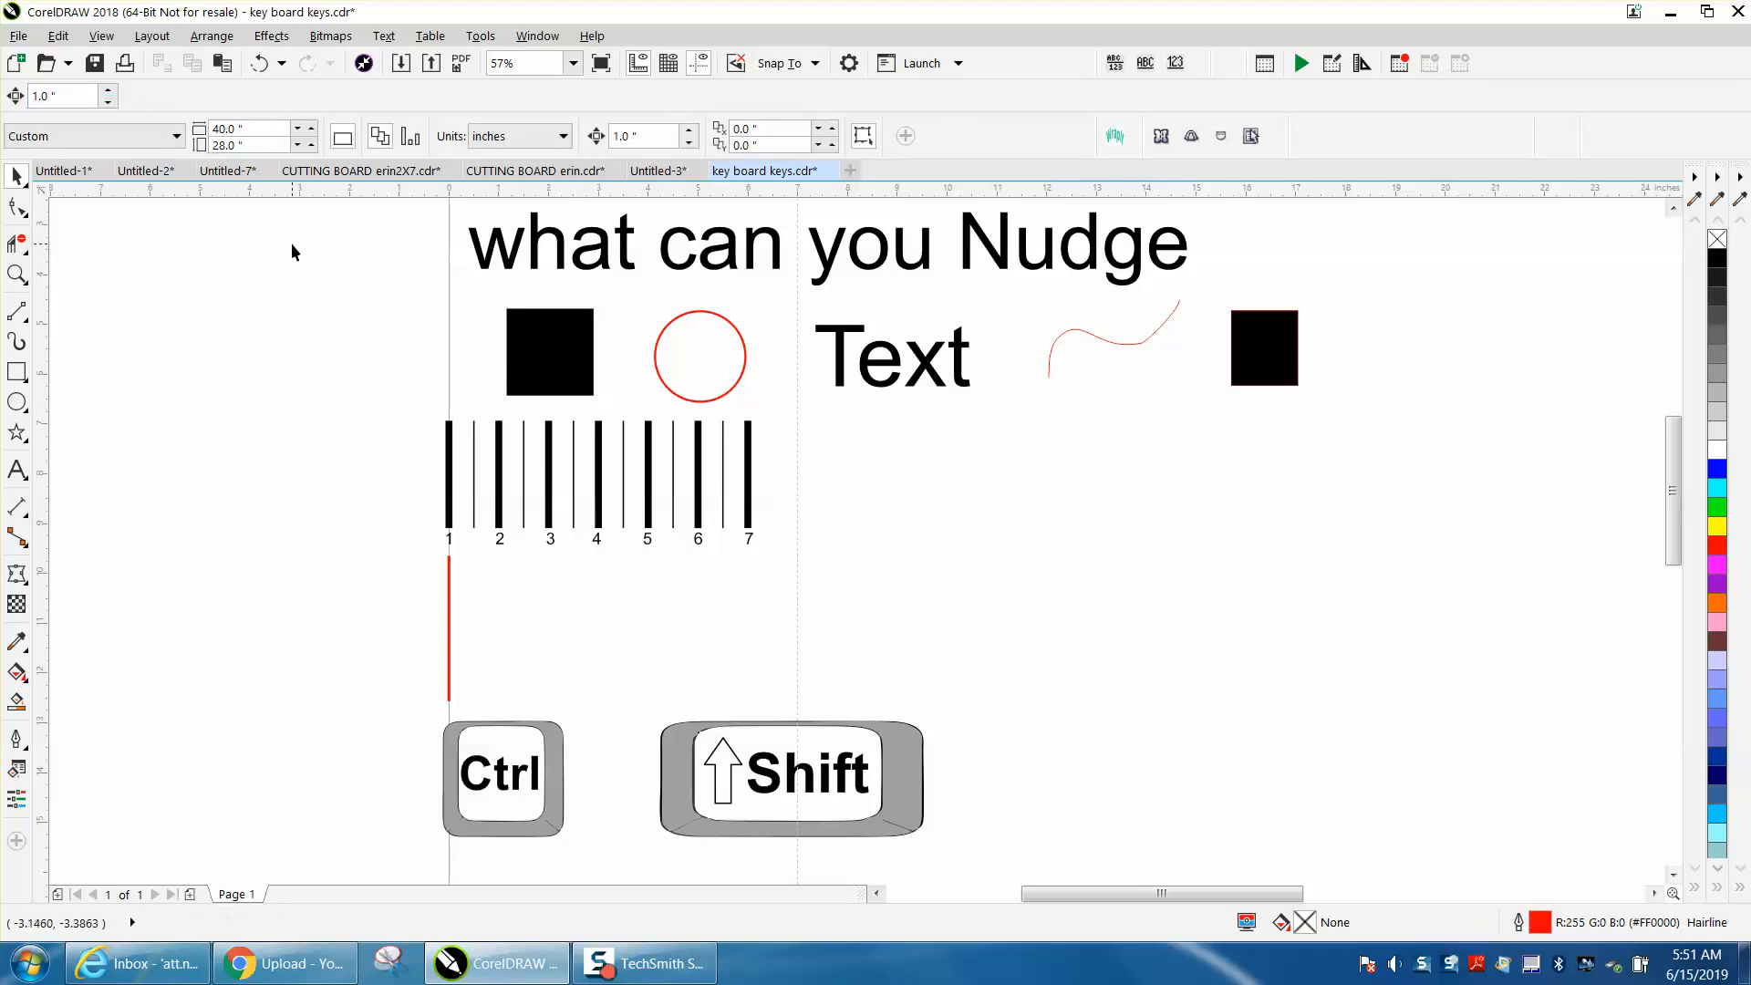
- Nudge the black square beside the red circle 1 inch left and 1 inch back to the right
click(563, 366)
key(Left)
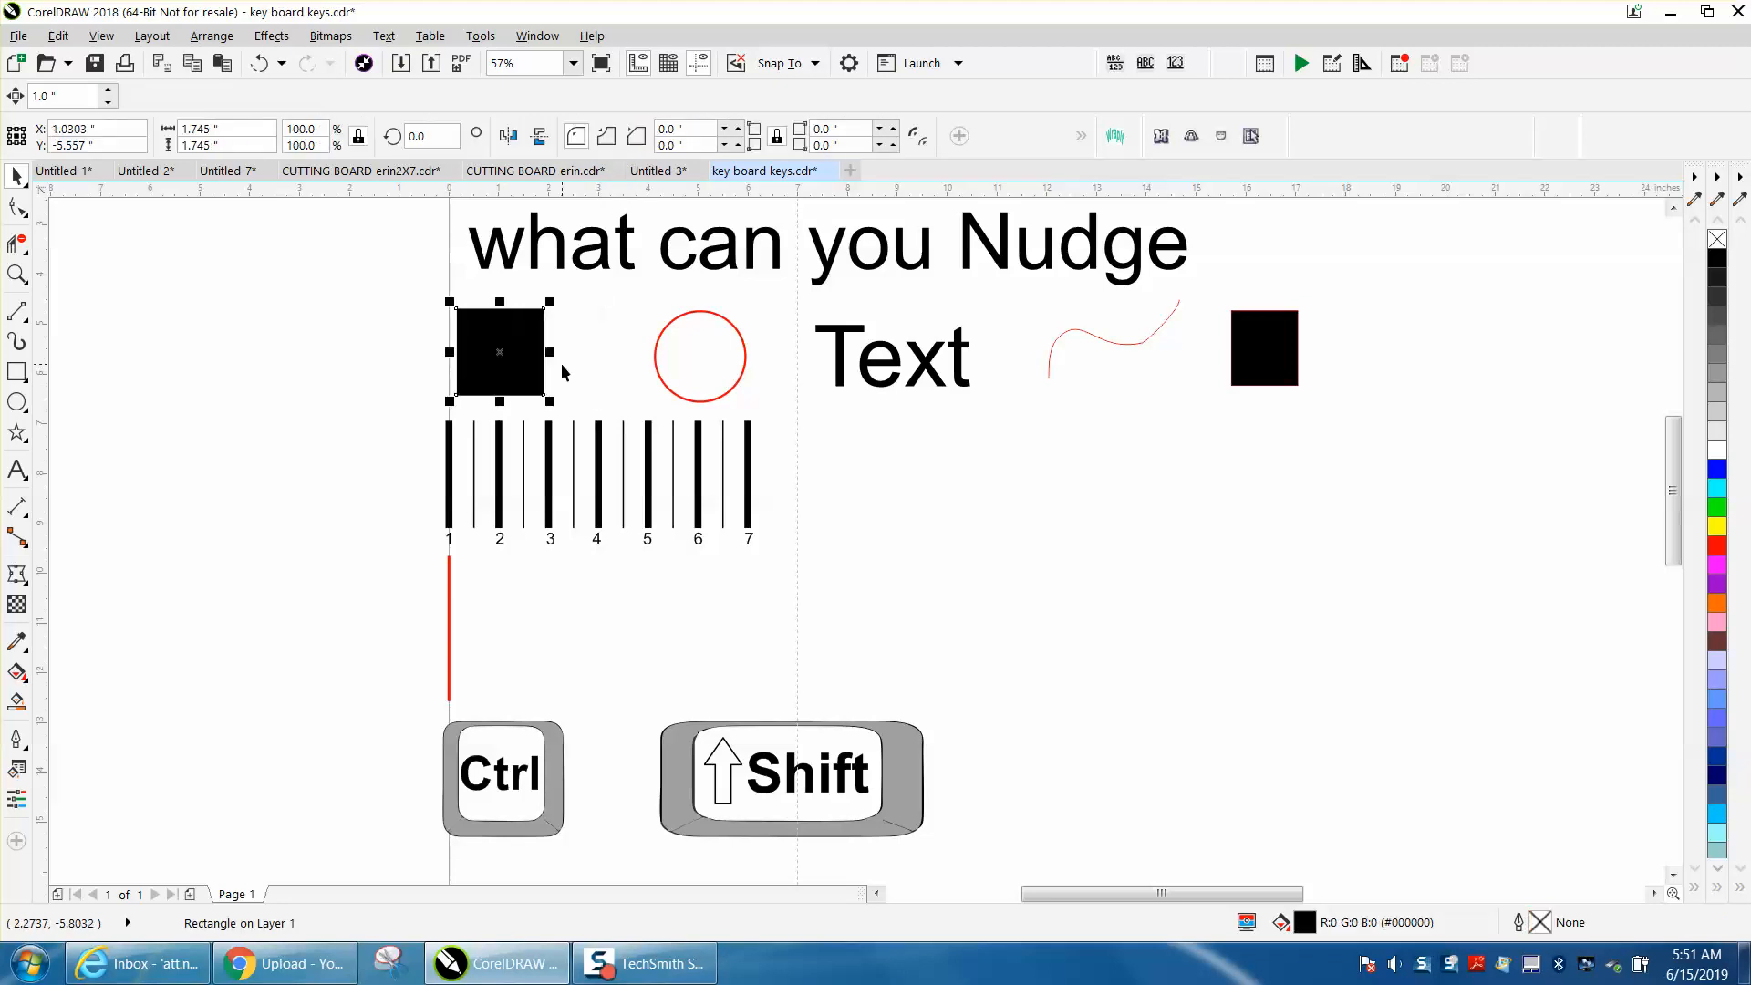
key(Right)
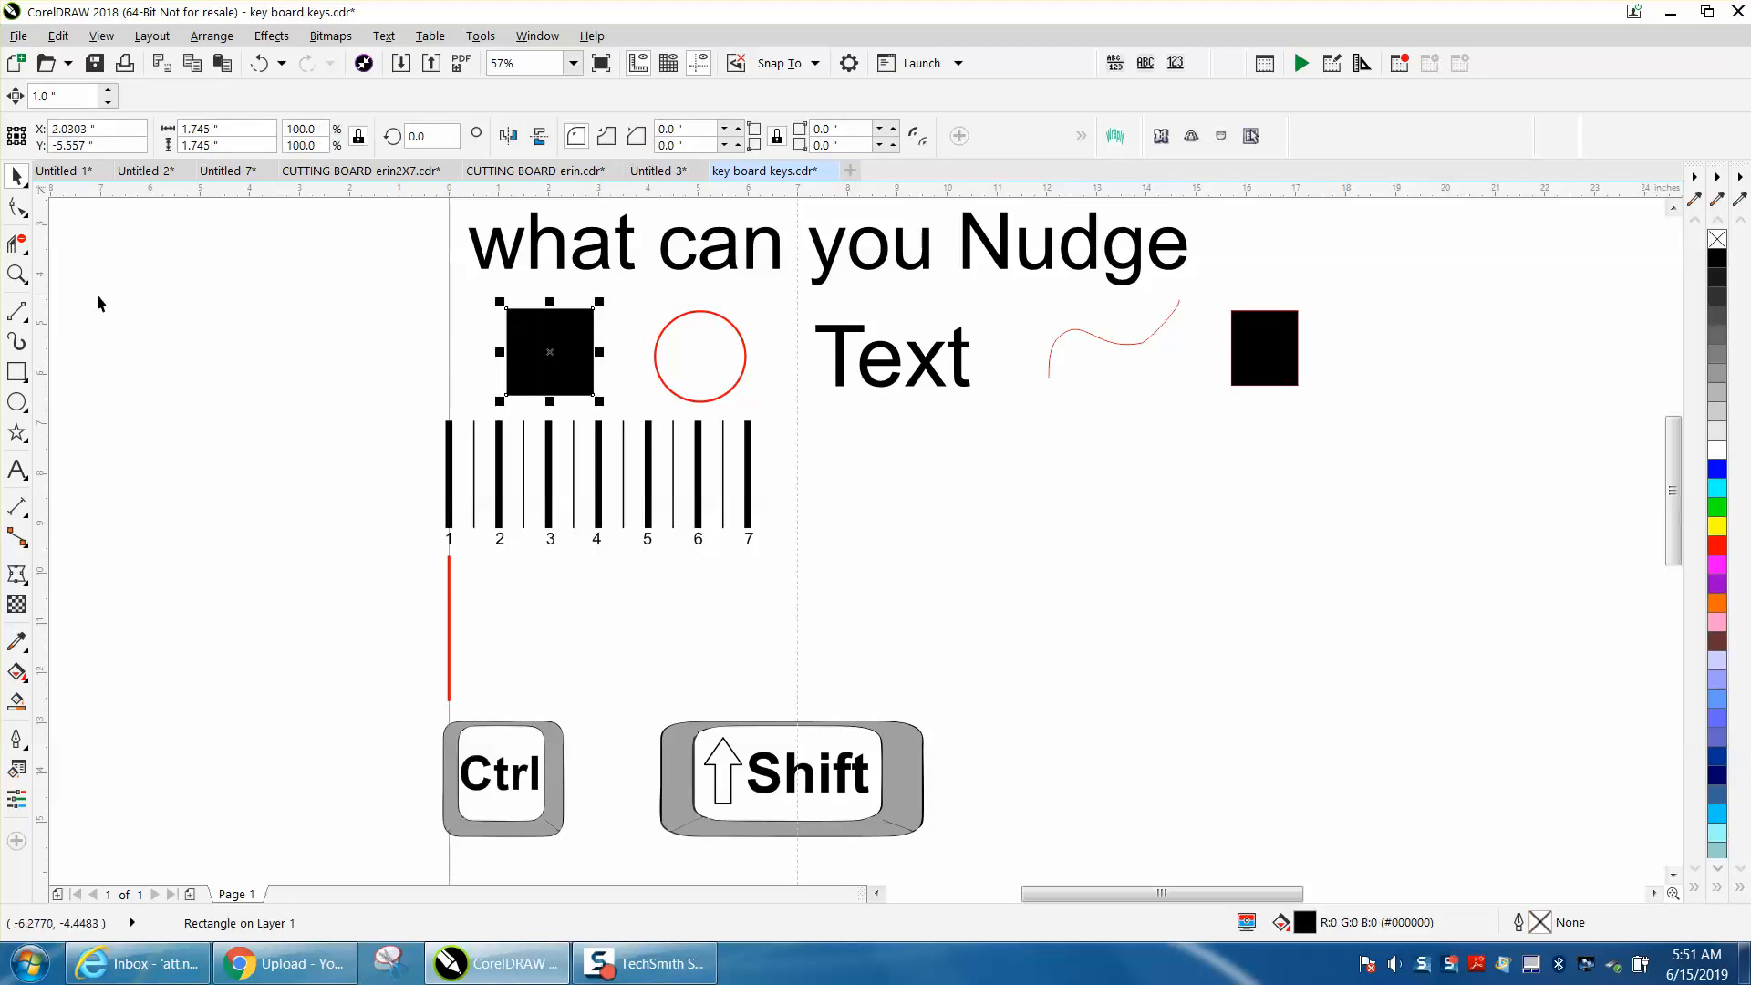
- With the Shape tool, nudge the red circle's right node 1 inch right and its left node 1 inch left
click(17, 274)
drag(616, 292, 862, 437)
key(space)
click(16, 208)
click(729, 308)
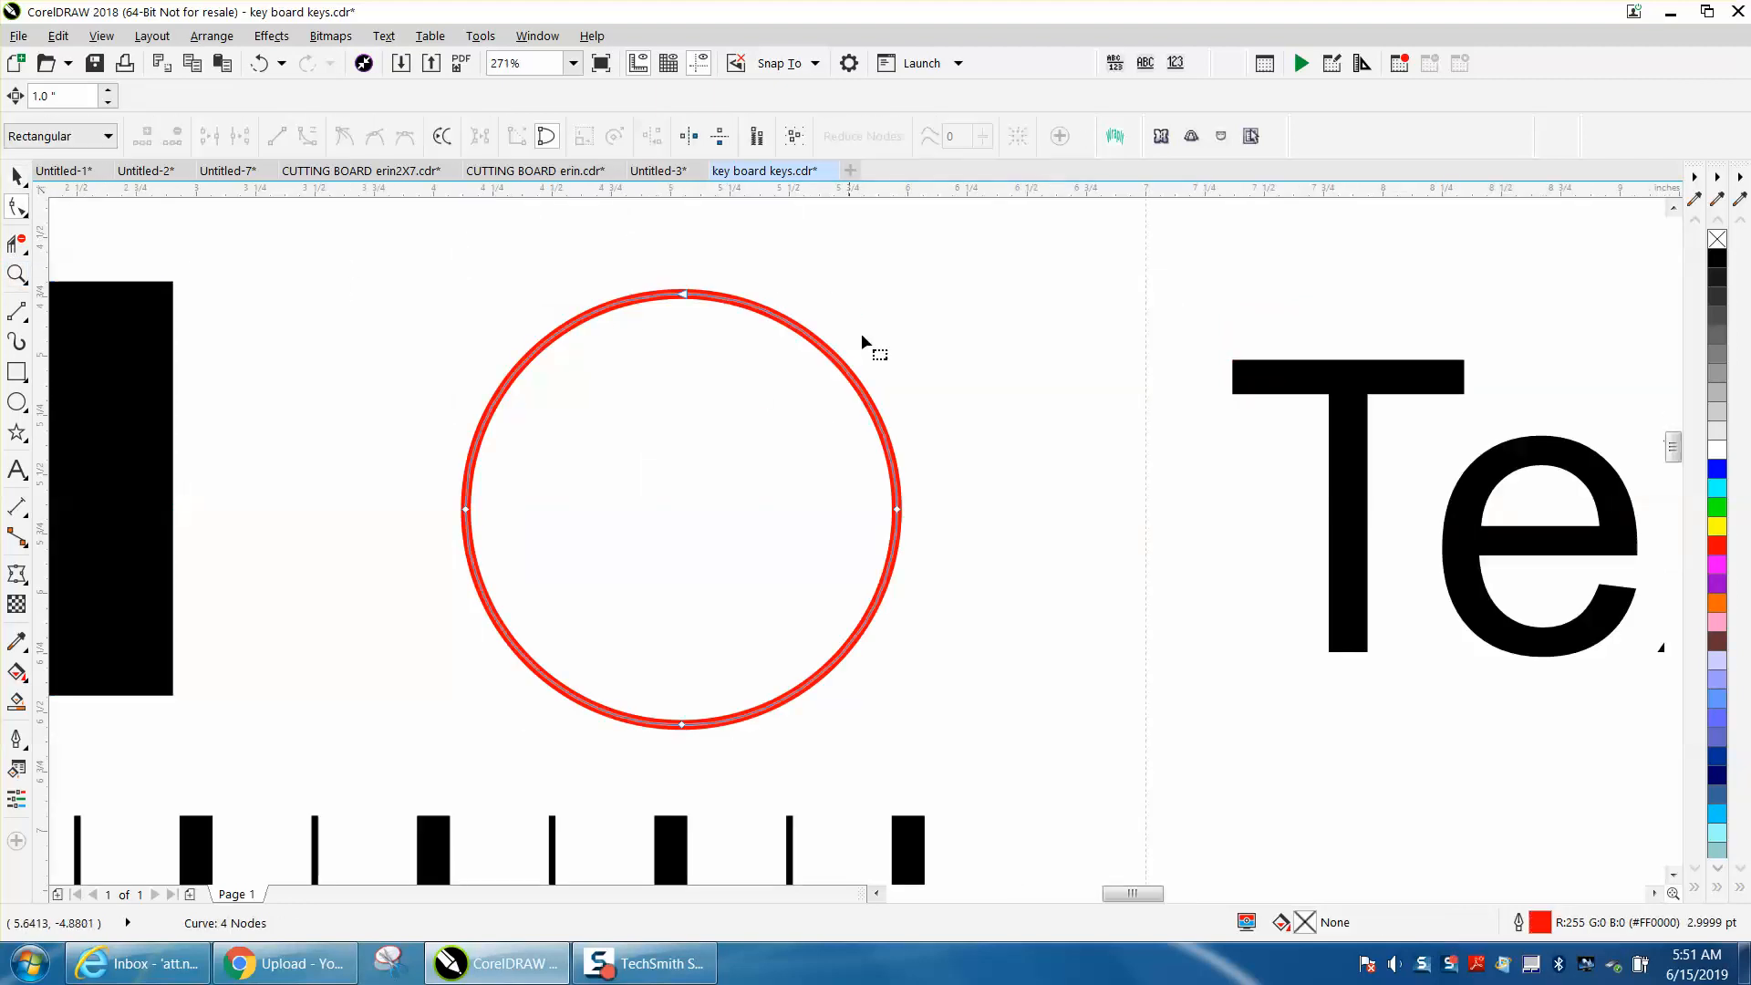
click(897, 510)
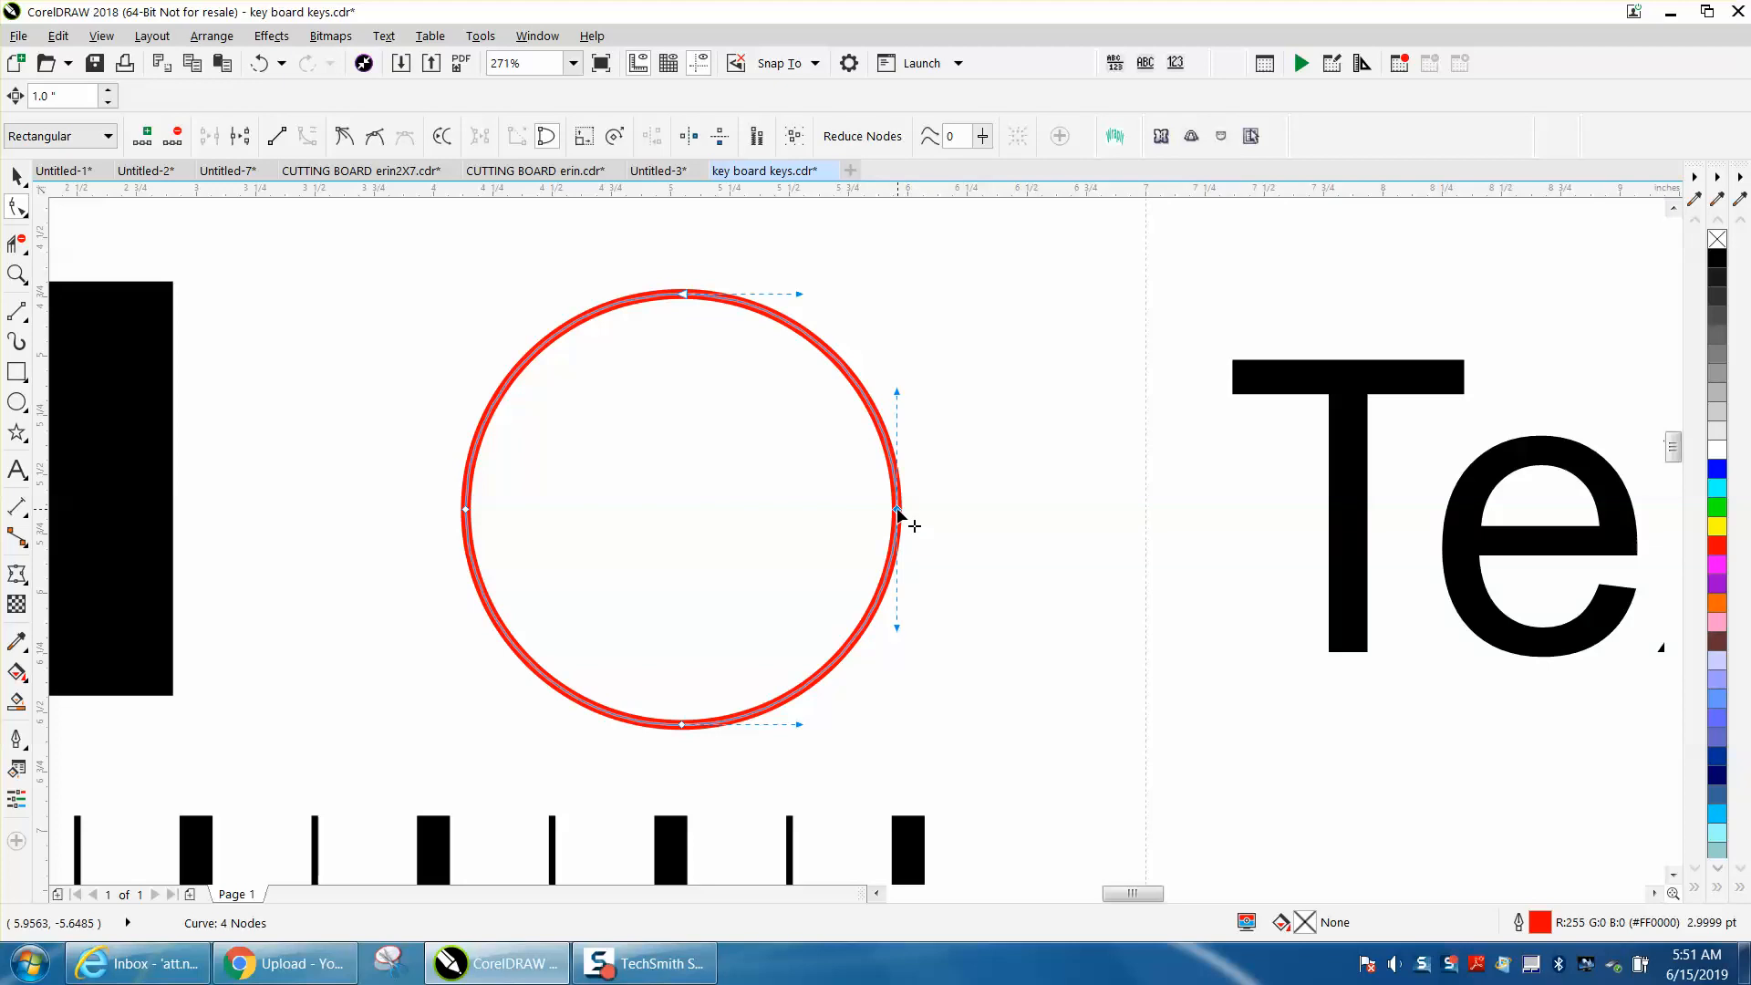
key(Right)
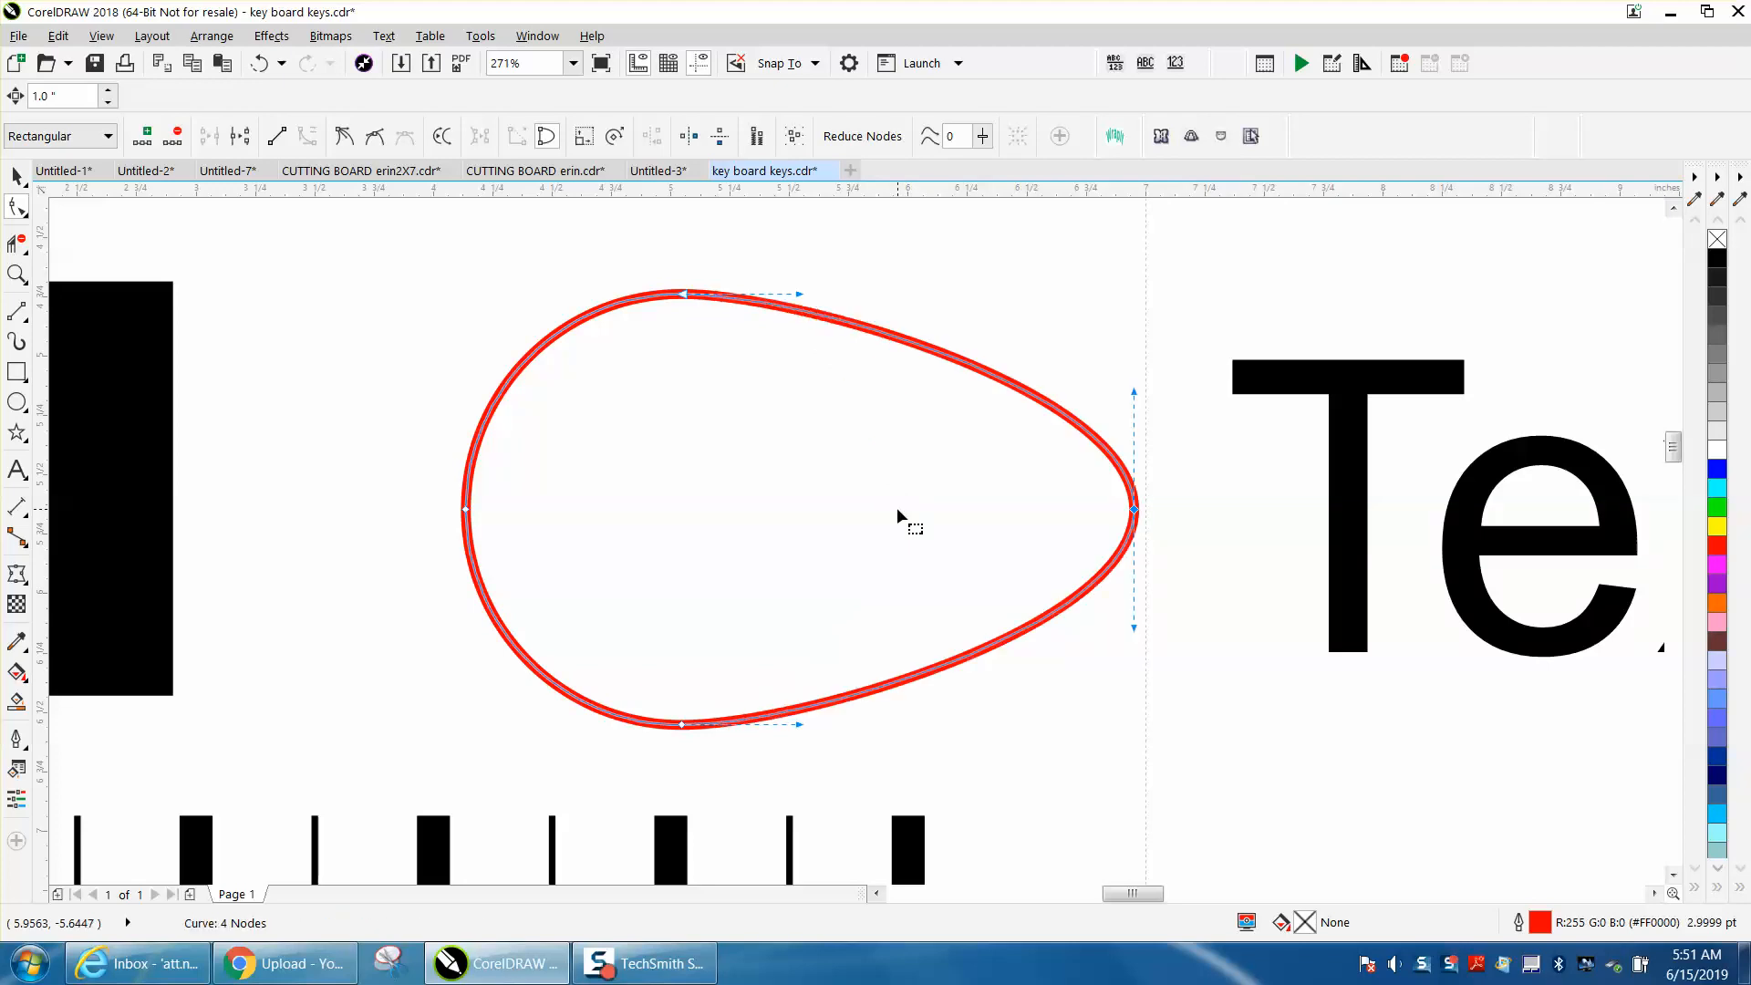
click(467, 509)
key(Left)
- Nudge the word "Text" as a whole object 1 inch right and 1 inch back to the left
scroll(484, 509, down, 5)
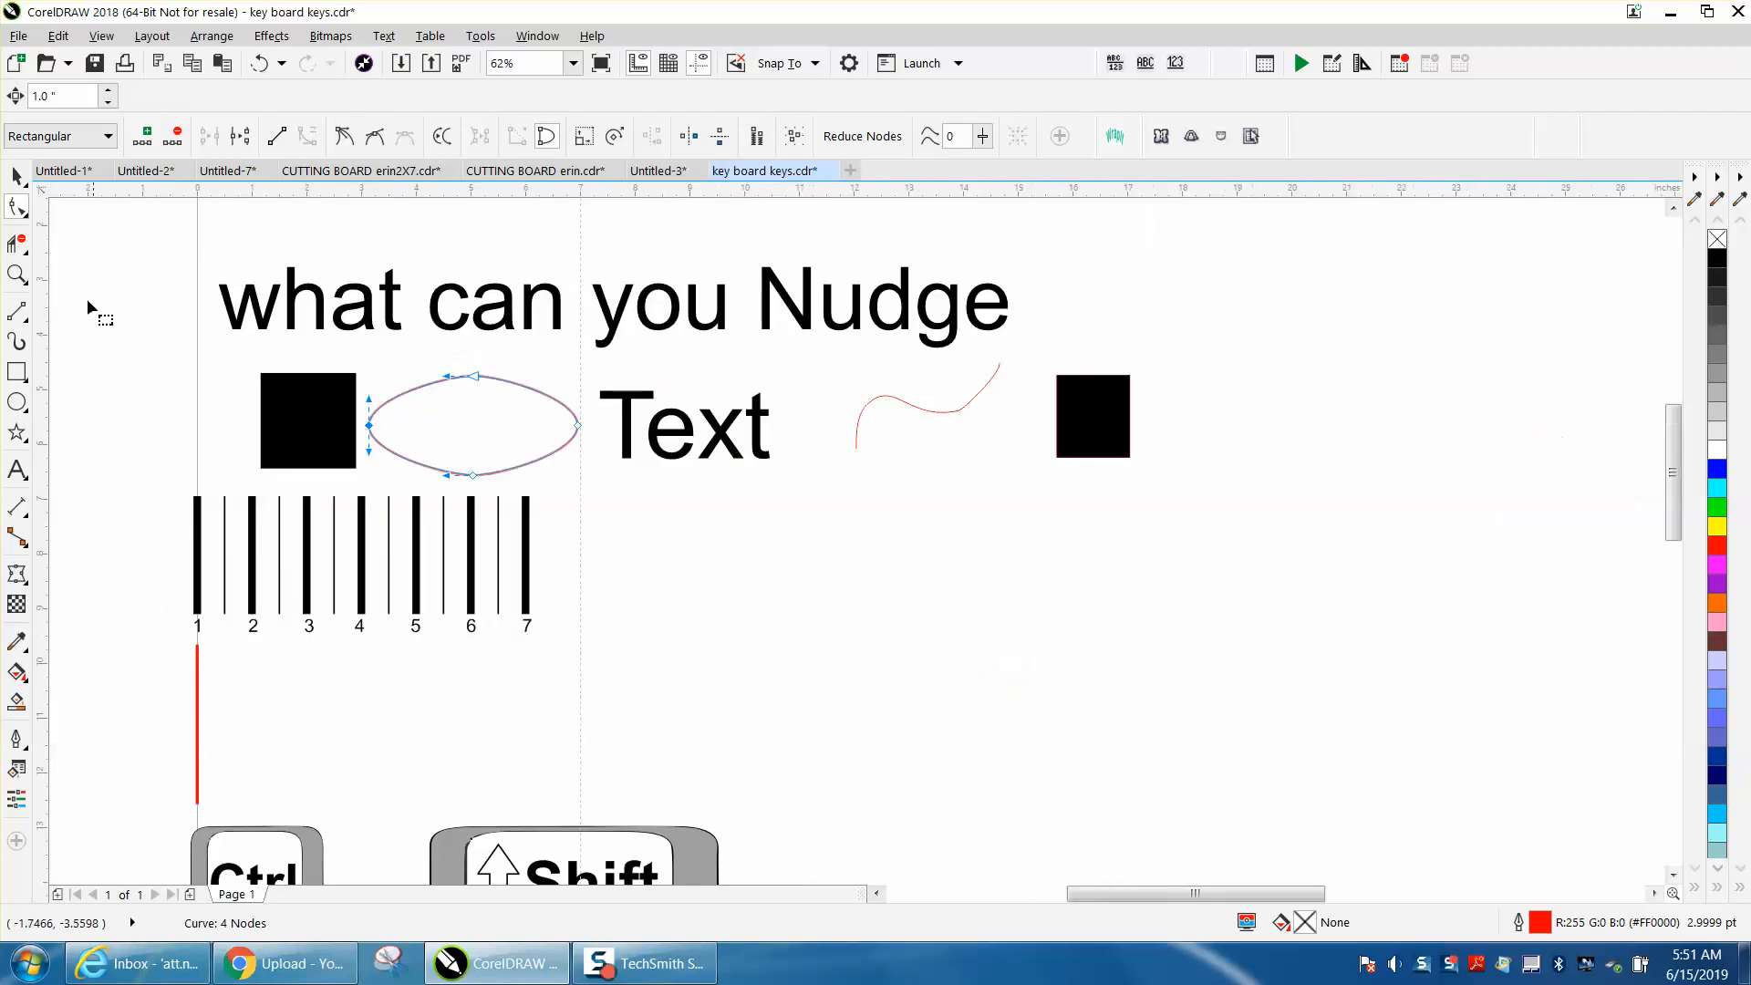
click(16, 176)
click(690, 430)
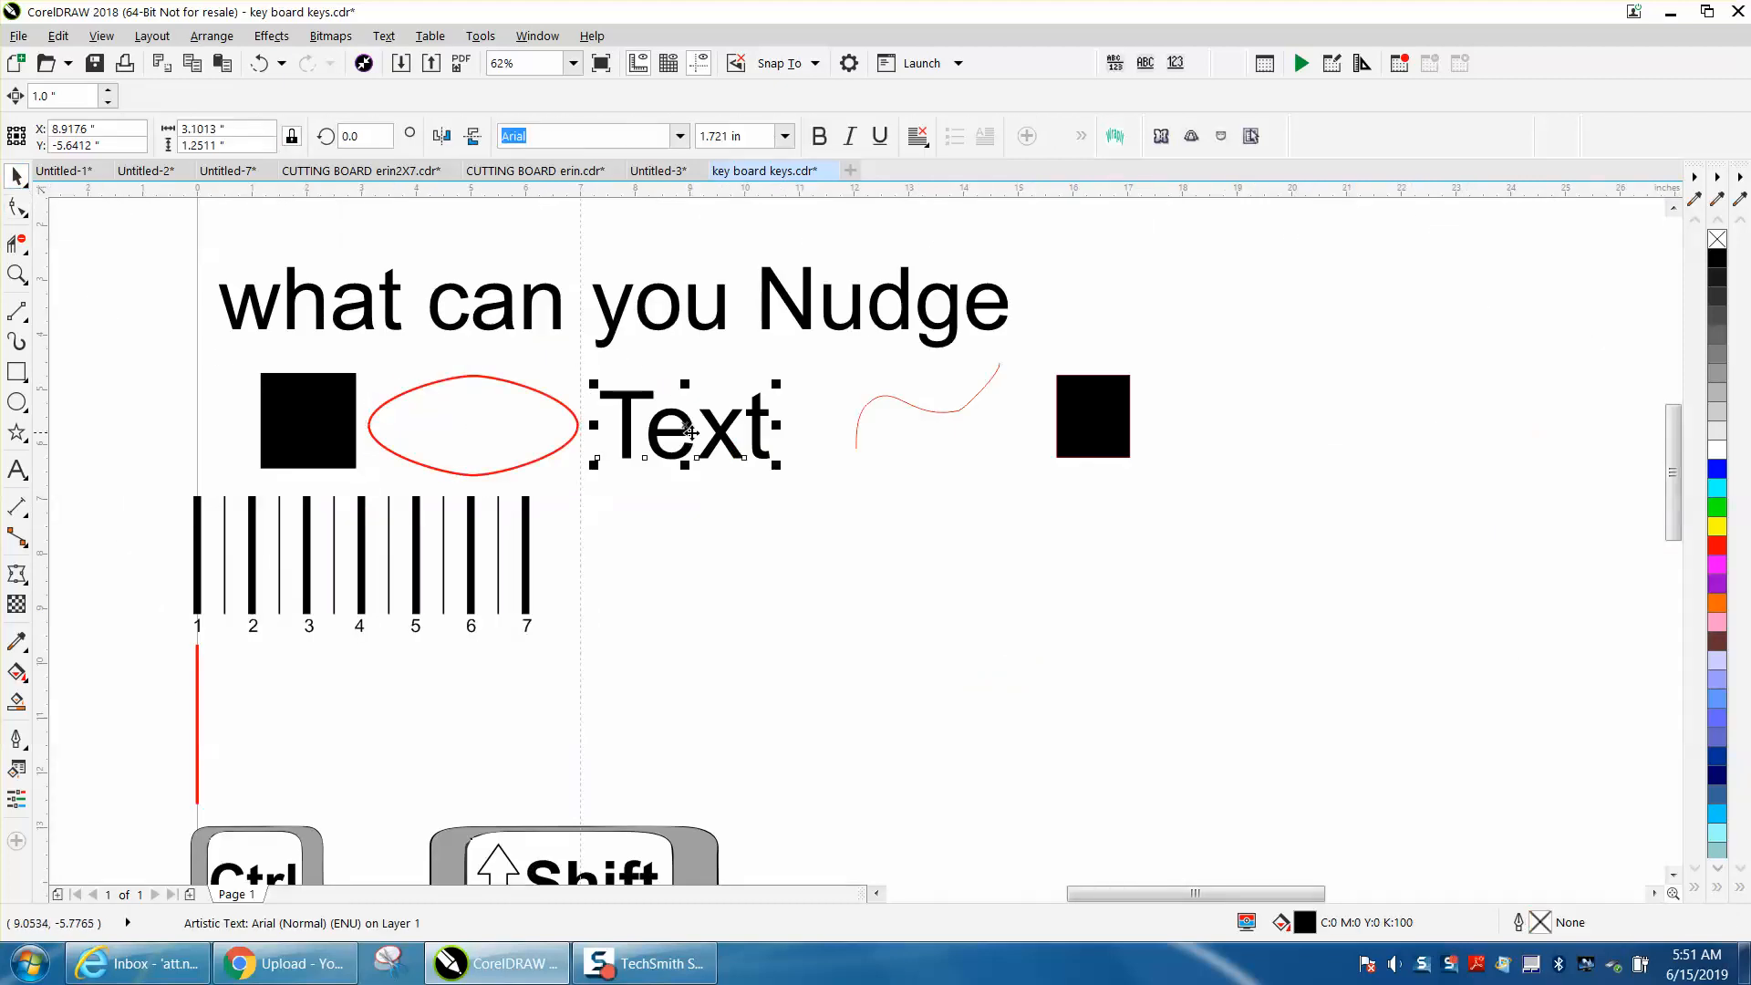
key(Right)
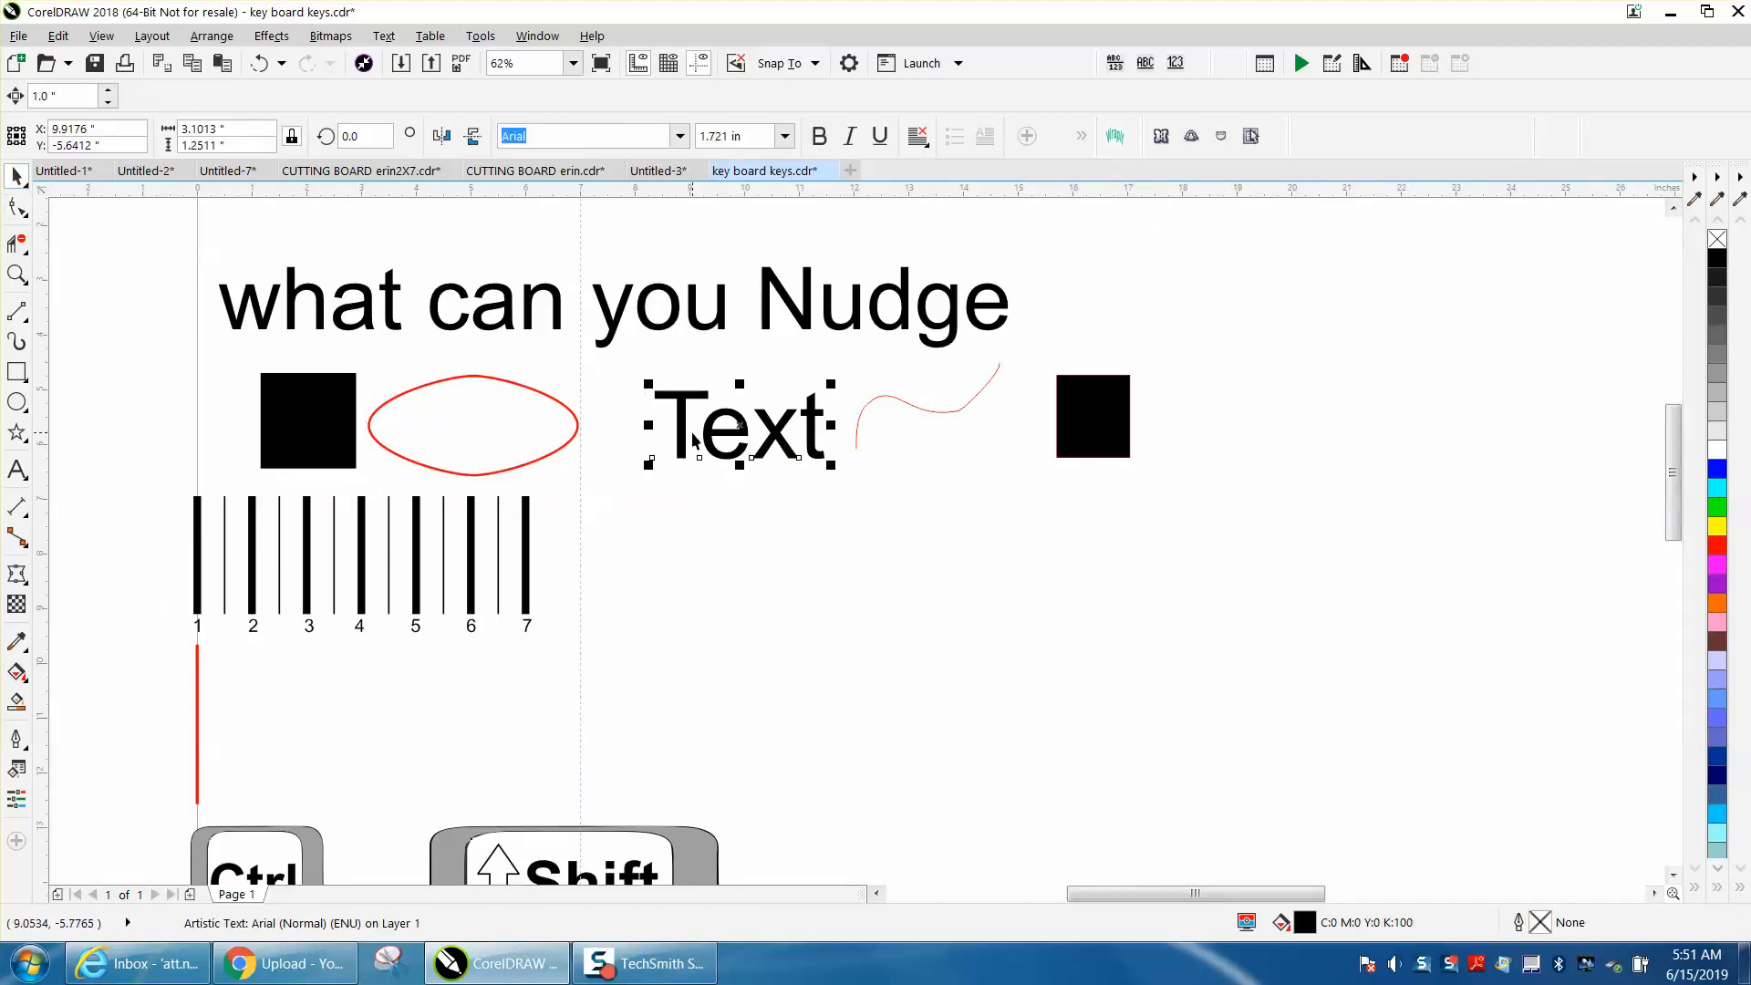
key(Left)
- With the Shape tool, nudge only the letter "e" of "Text" 1 inch down, up, right and left
click(17, 274)
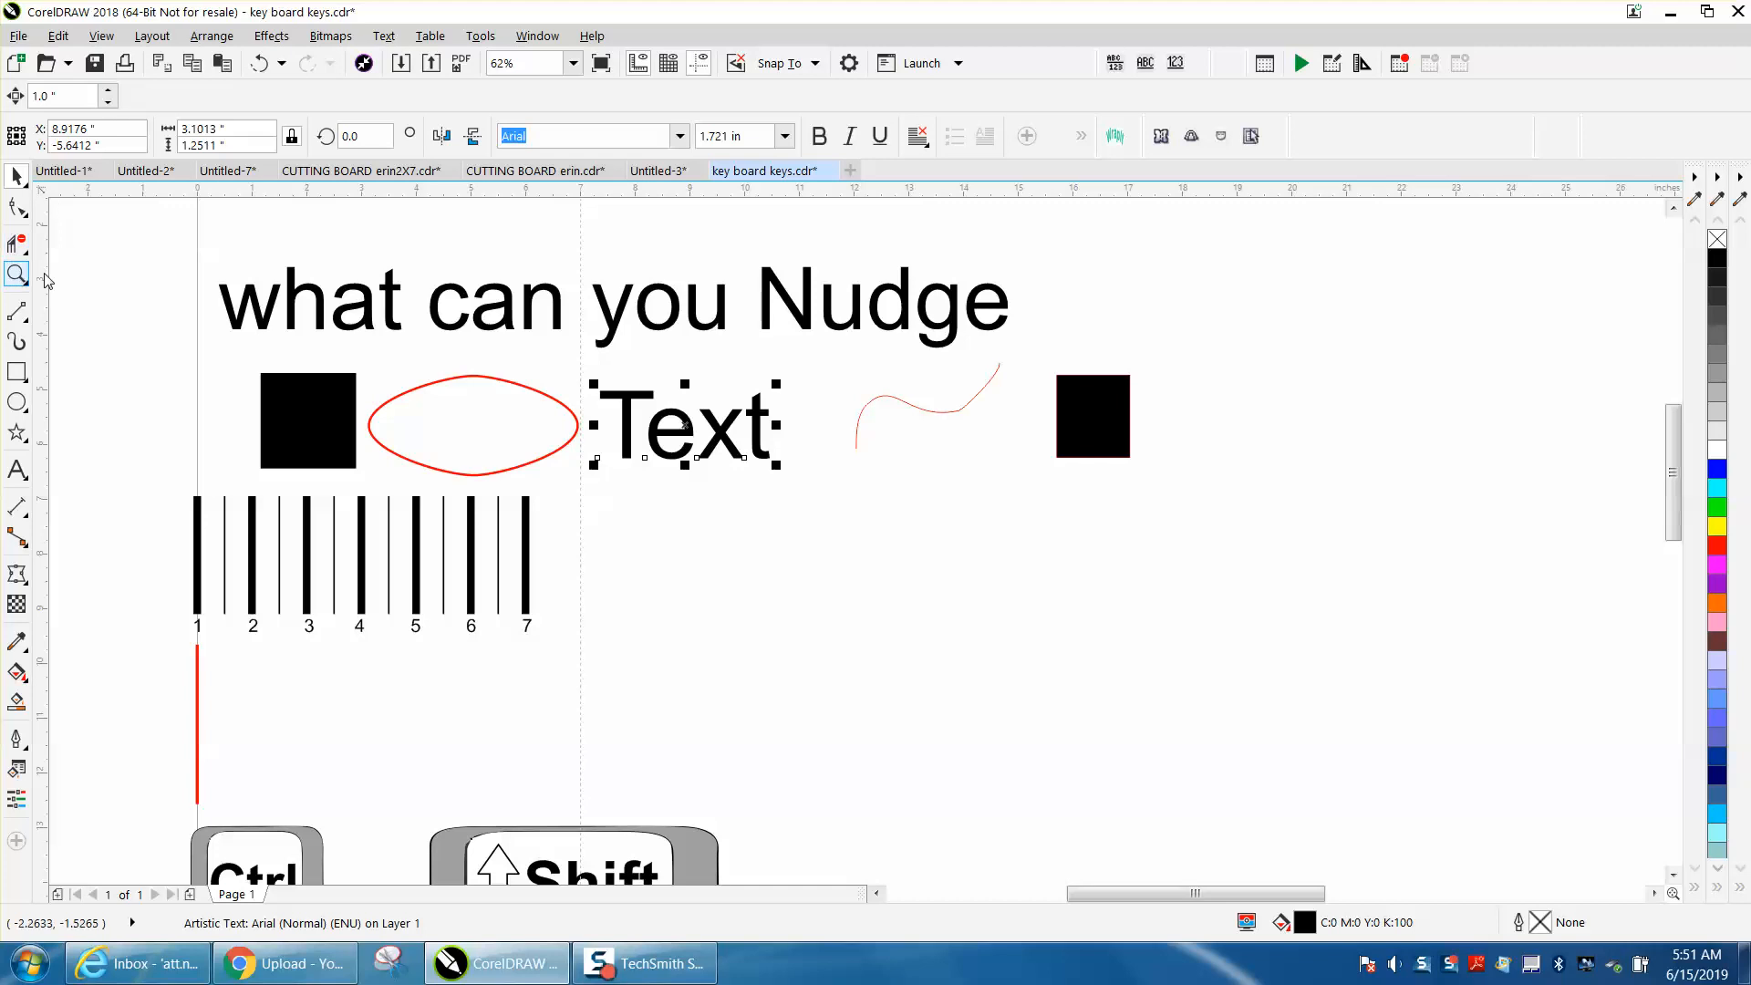
drag(582, 365, 926, 559)
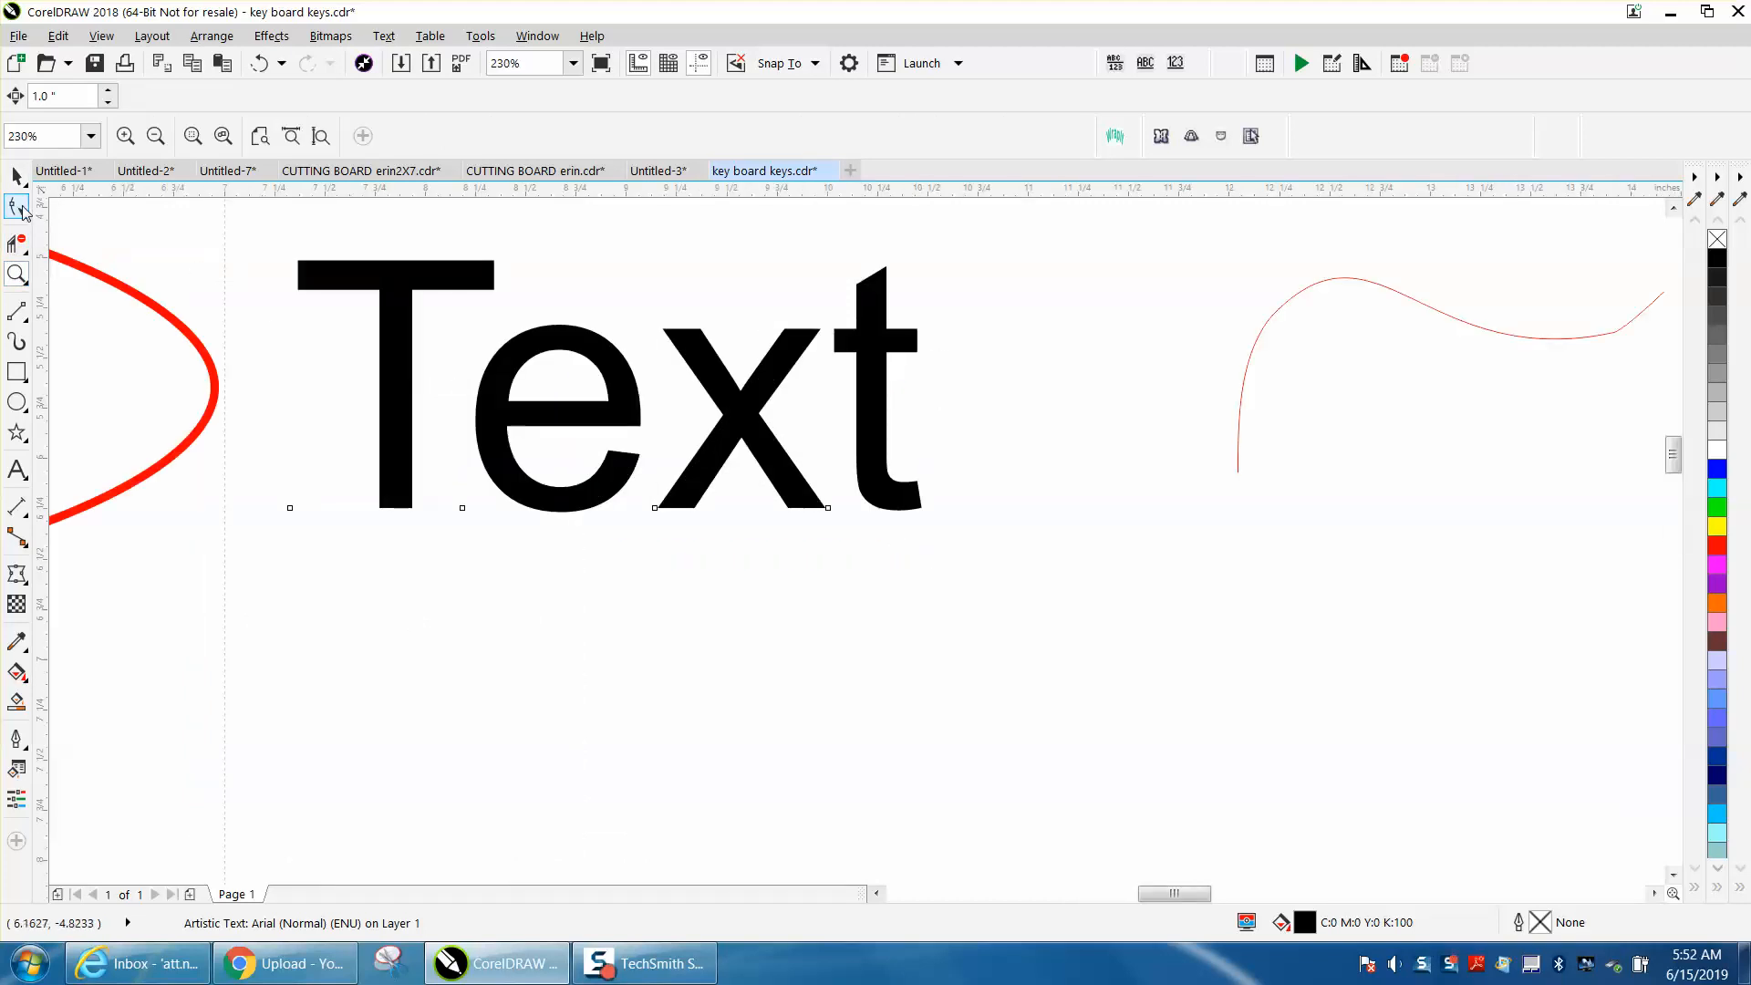
click(17, 207)
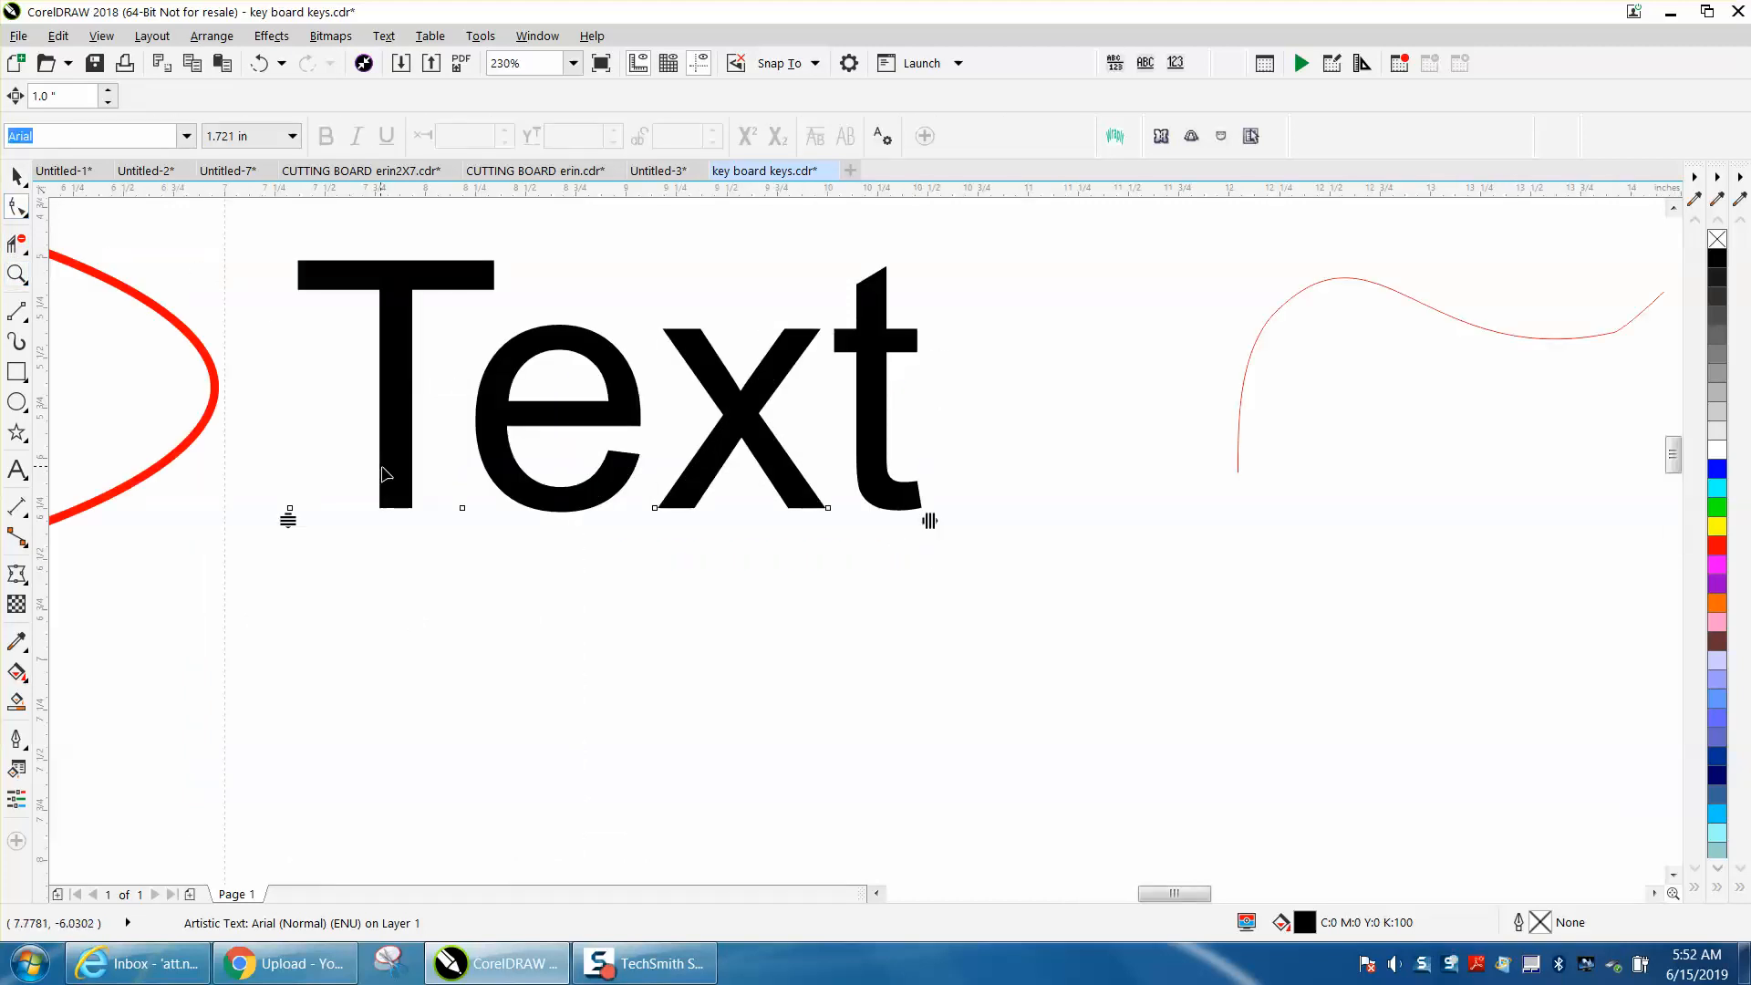
click(463, 508)
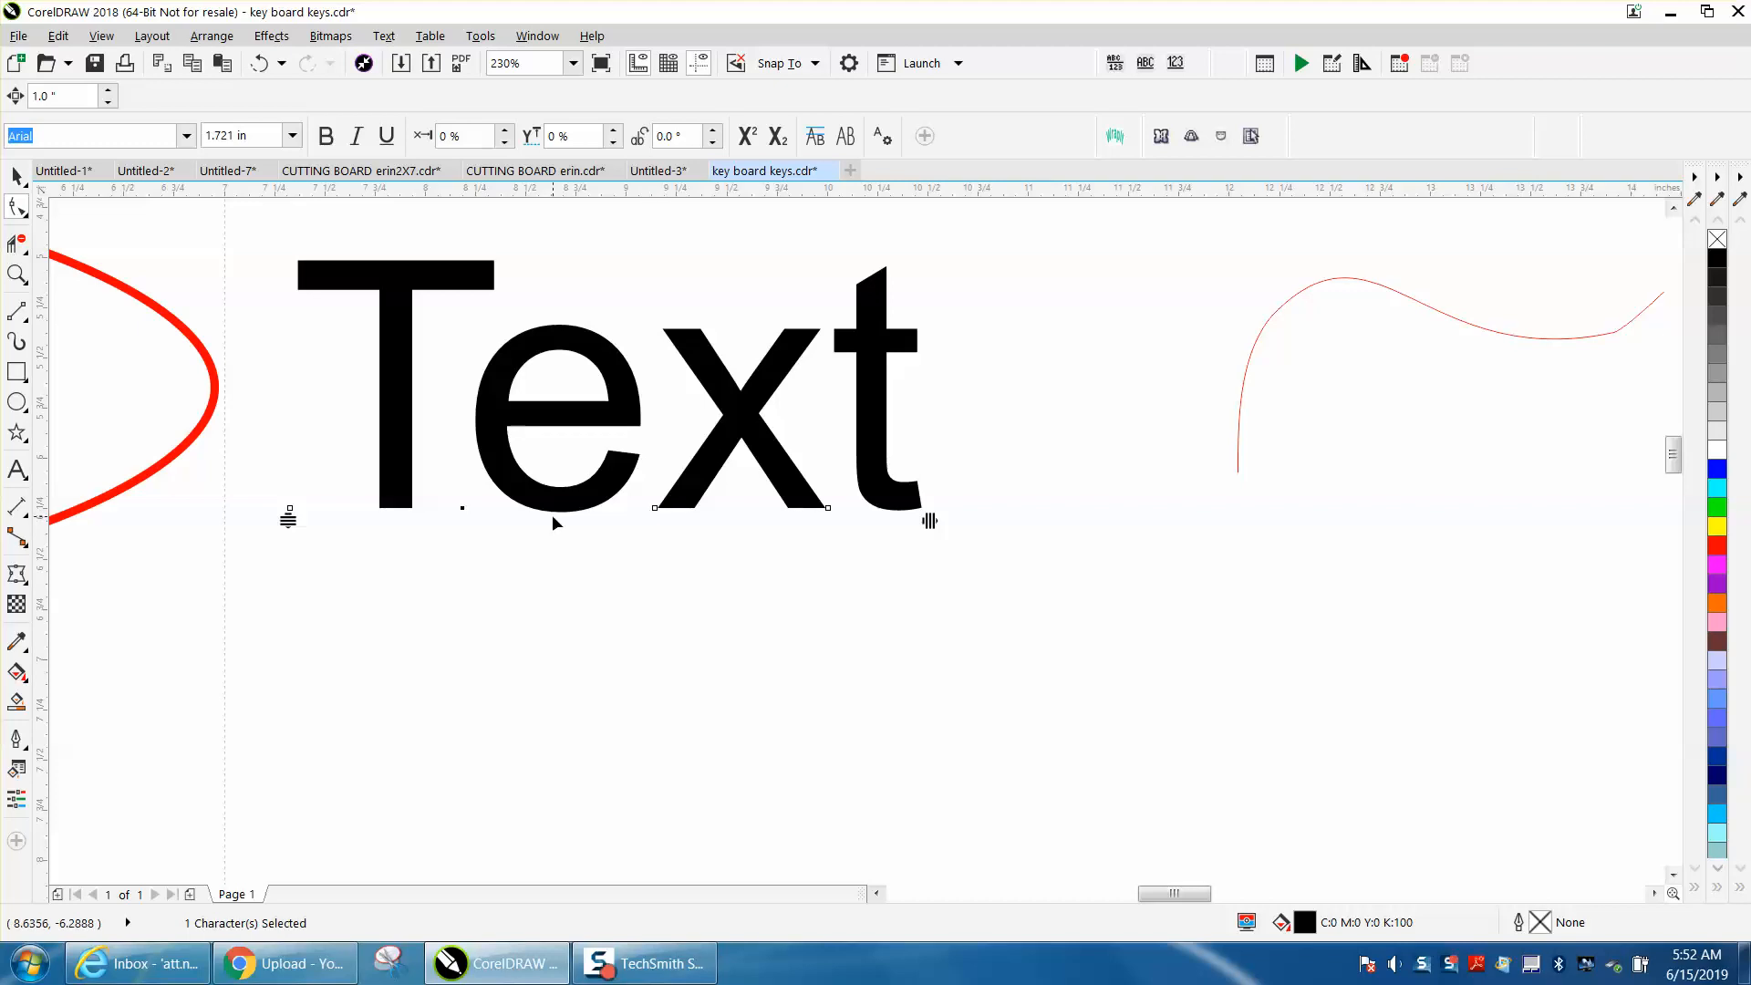
key(Down)
key(Up)
key(Right)
key(Left)
- With the Shape tool, nudge the node on the red curve's first bend 1 inch up and left, and undo both nudges
scroll(558, 520, down, 3)
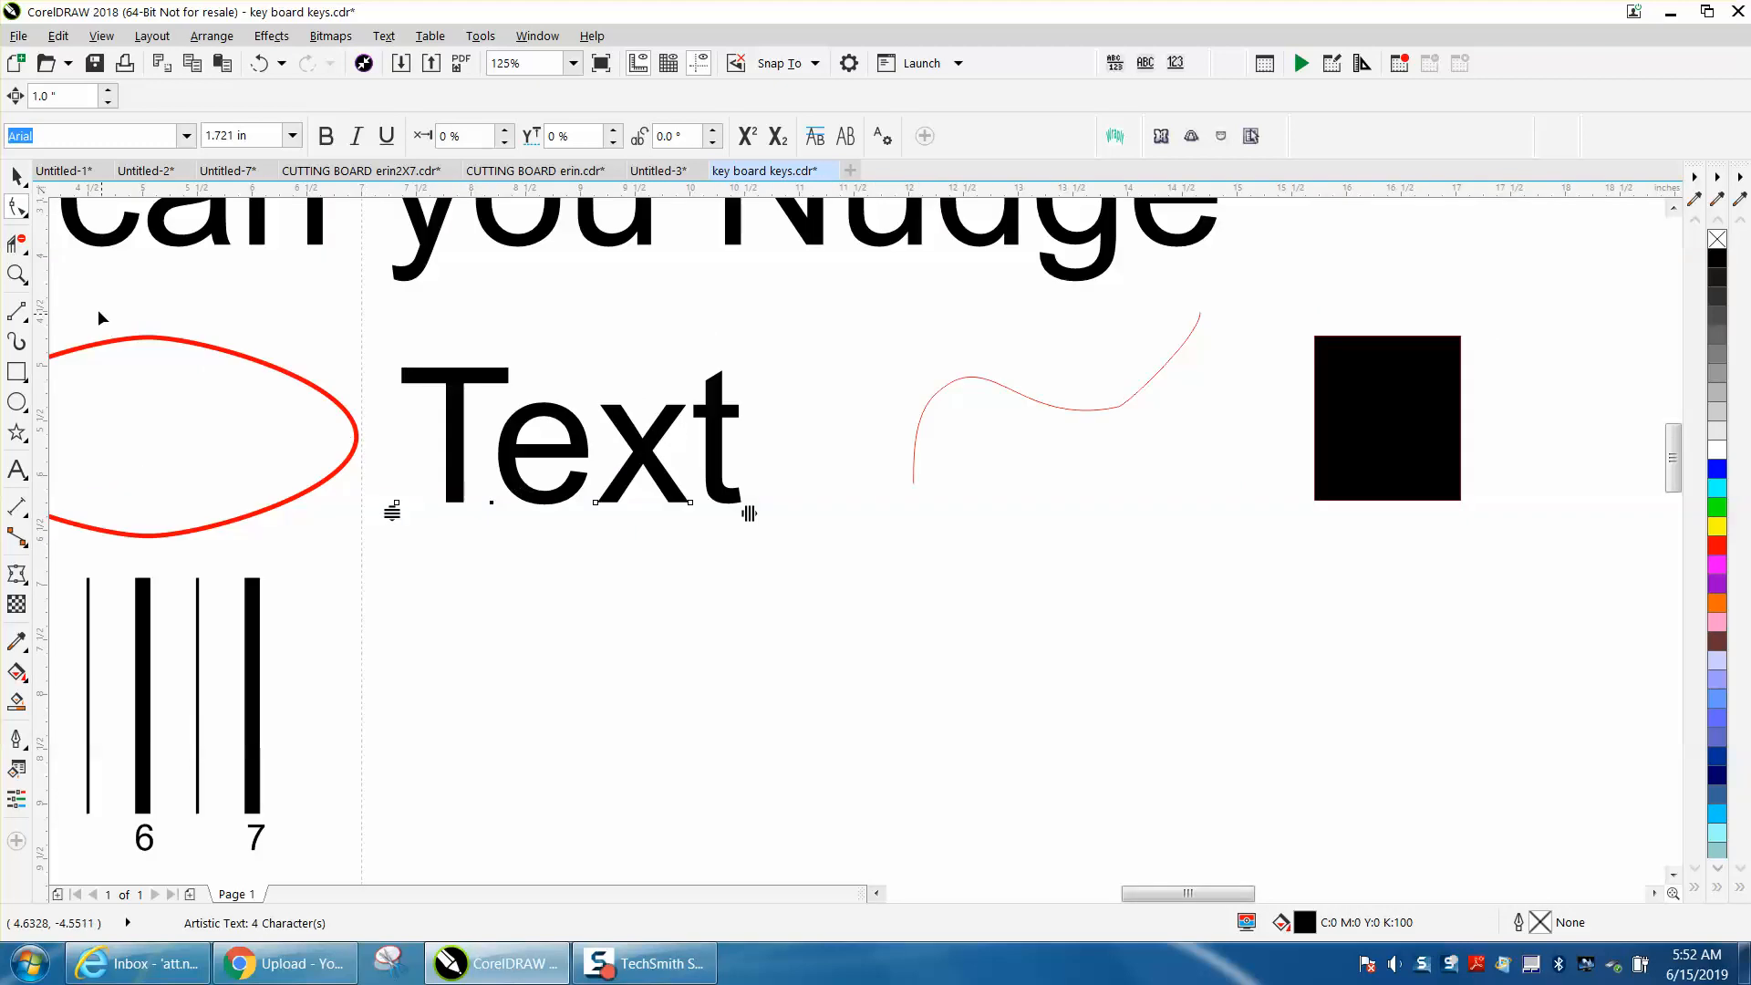
click(17, 274)
drag(815, 284, 1456, 568)
click(24, 212)
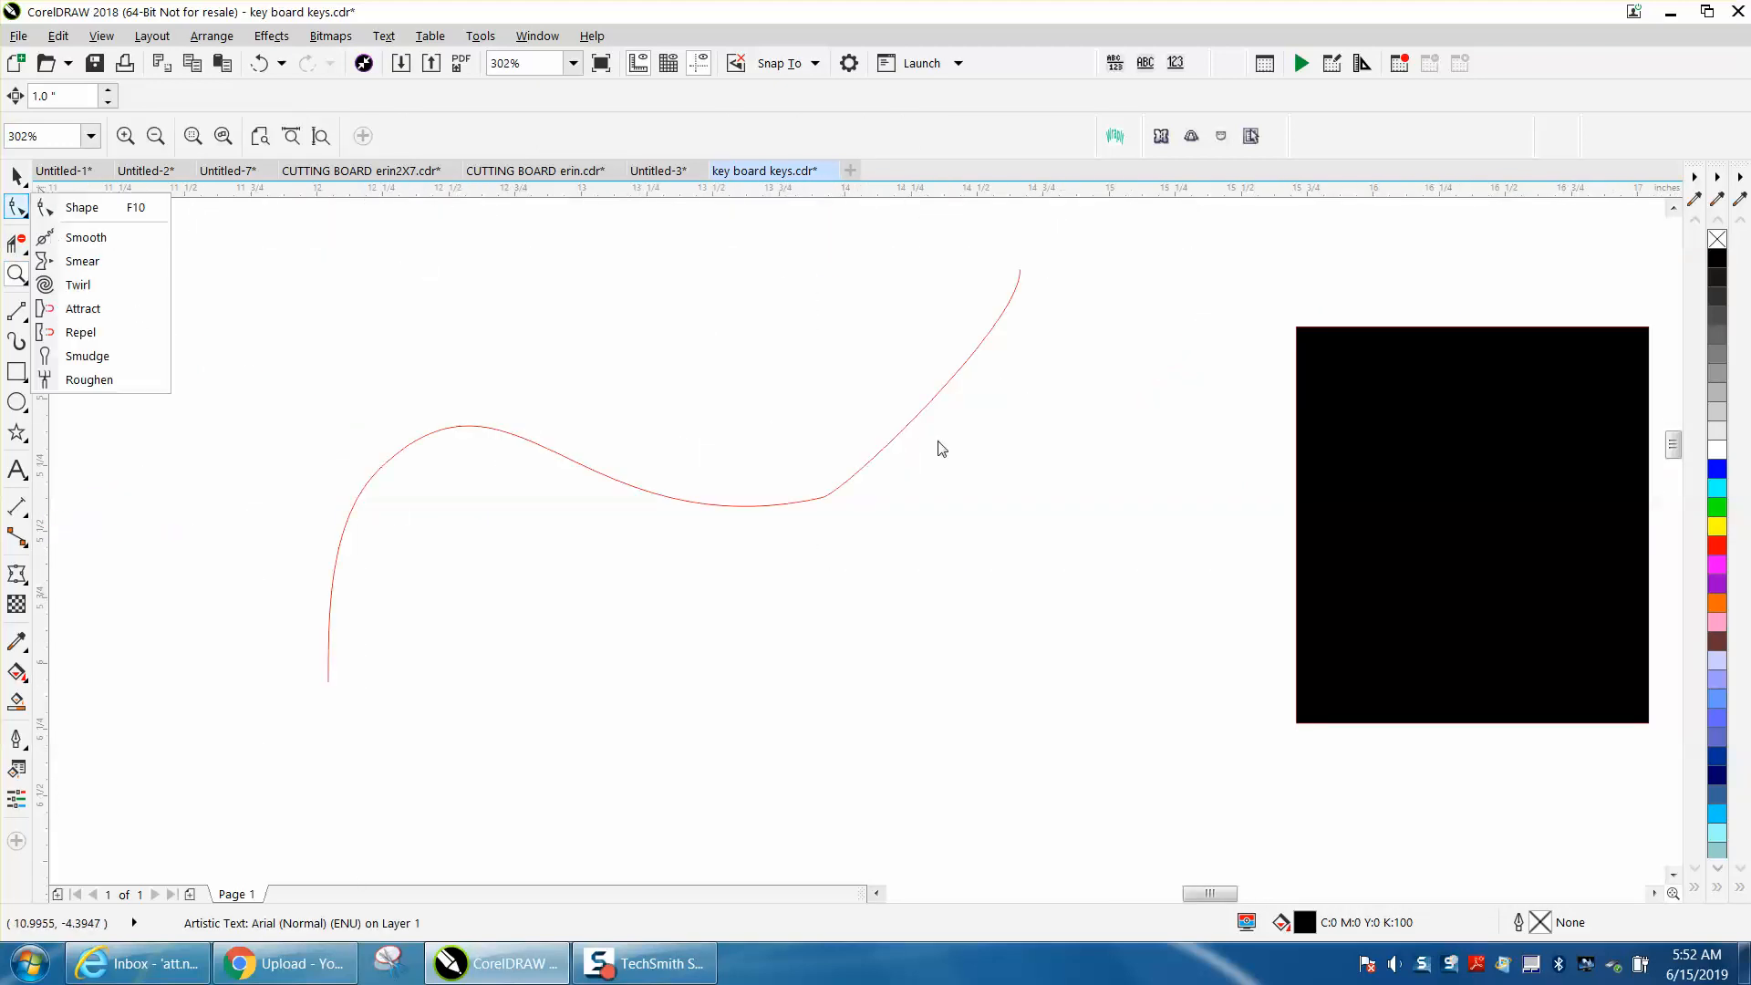
click(82, 207)
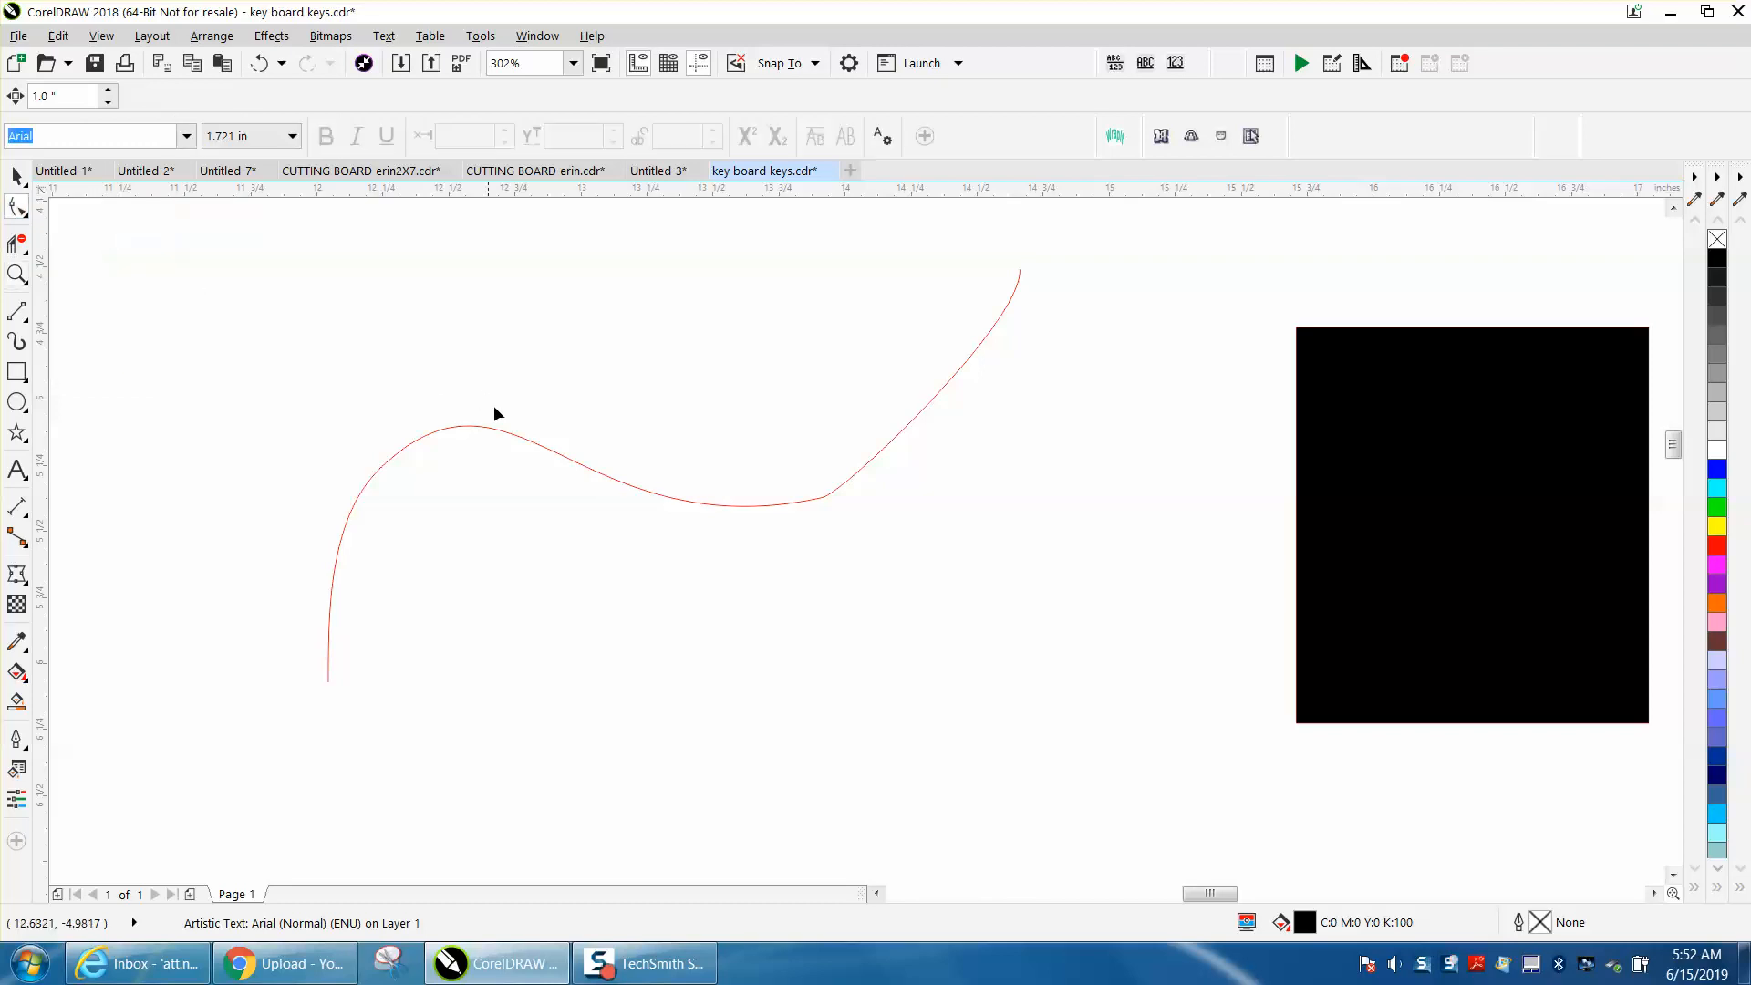
click(510, 433)
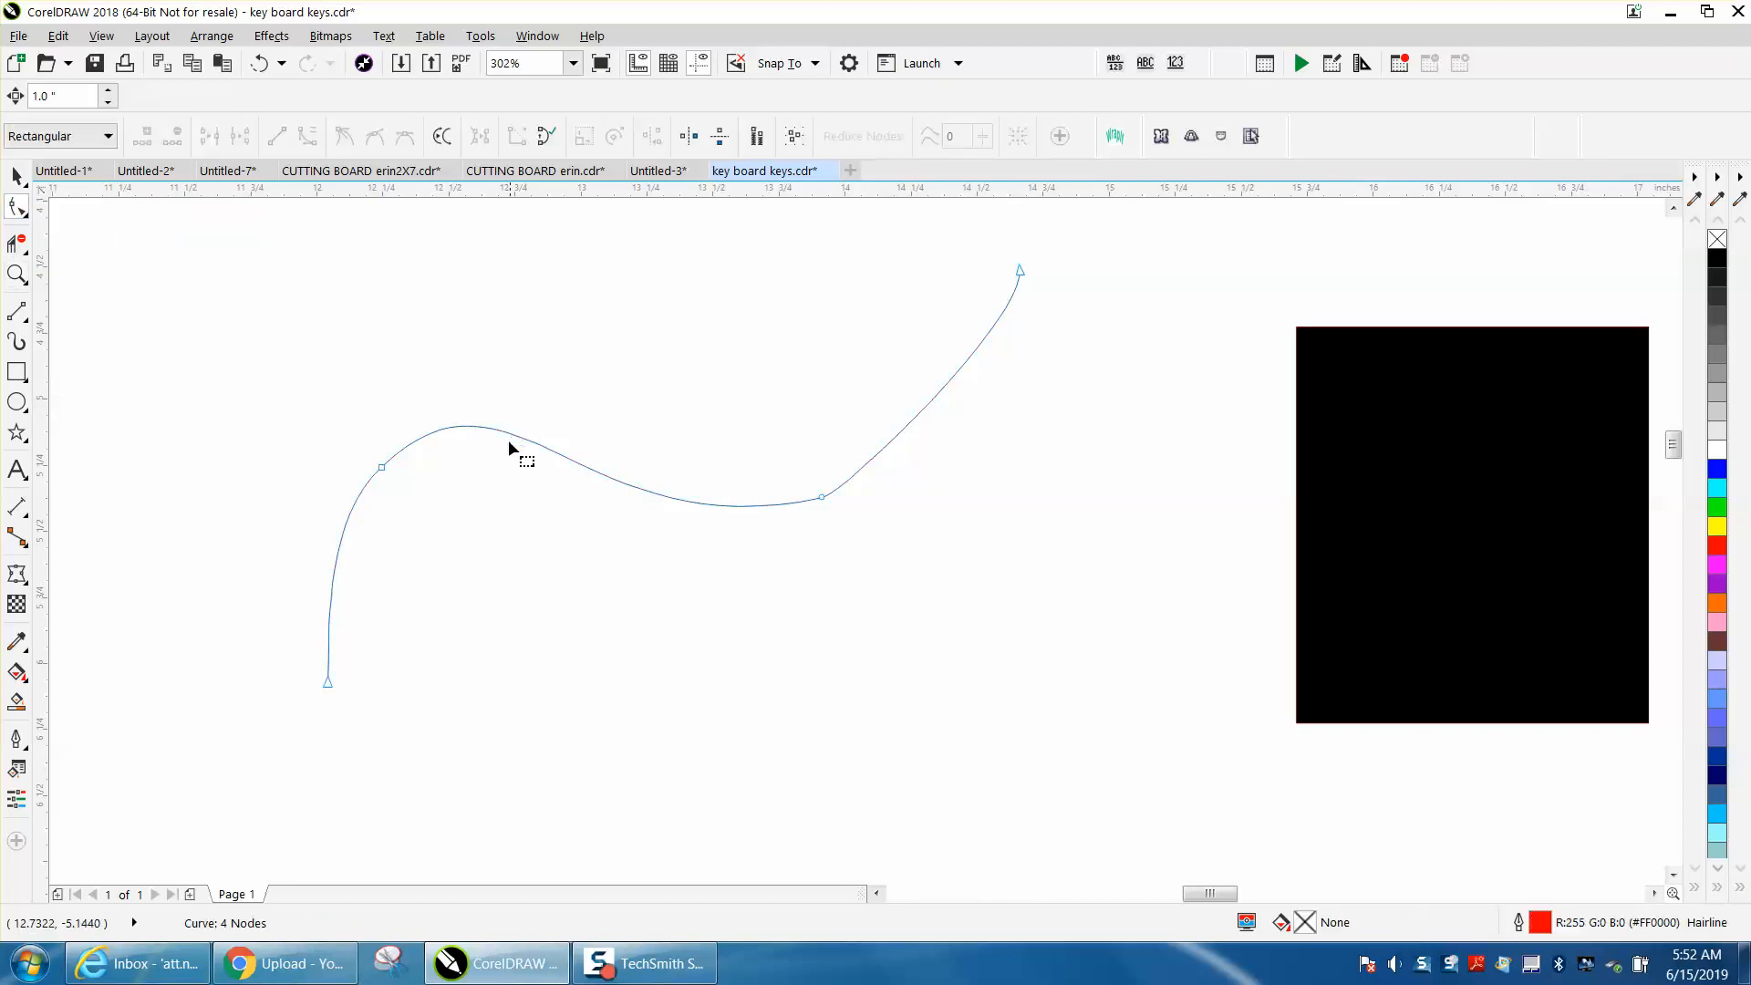
click(382, 468)
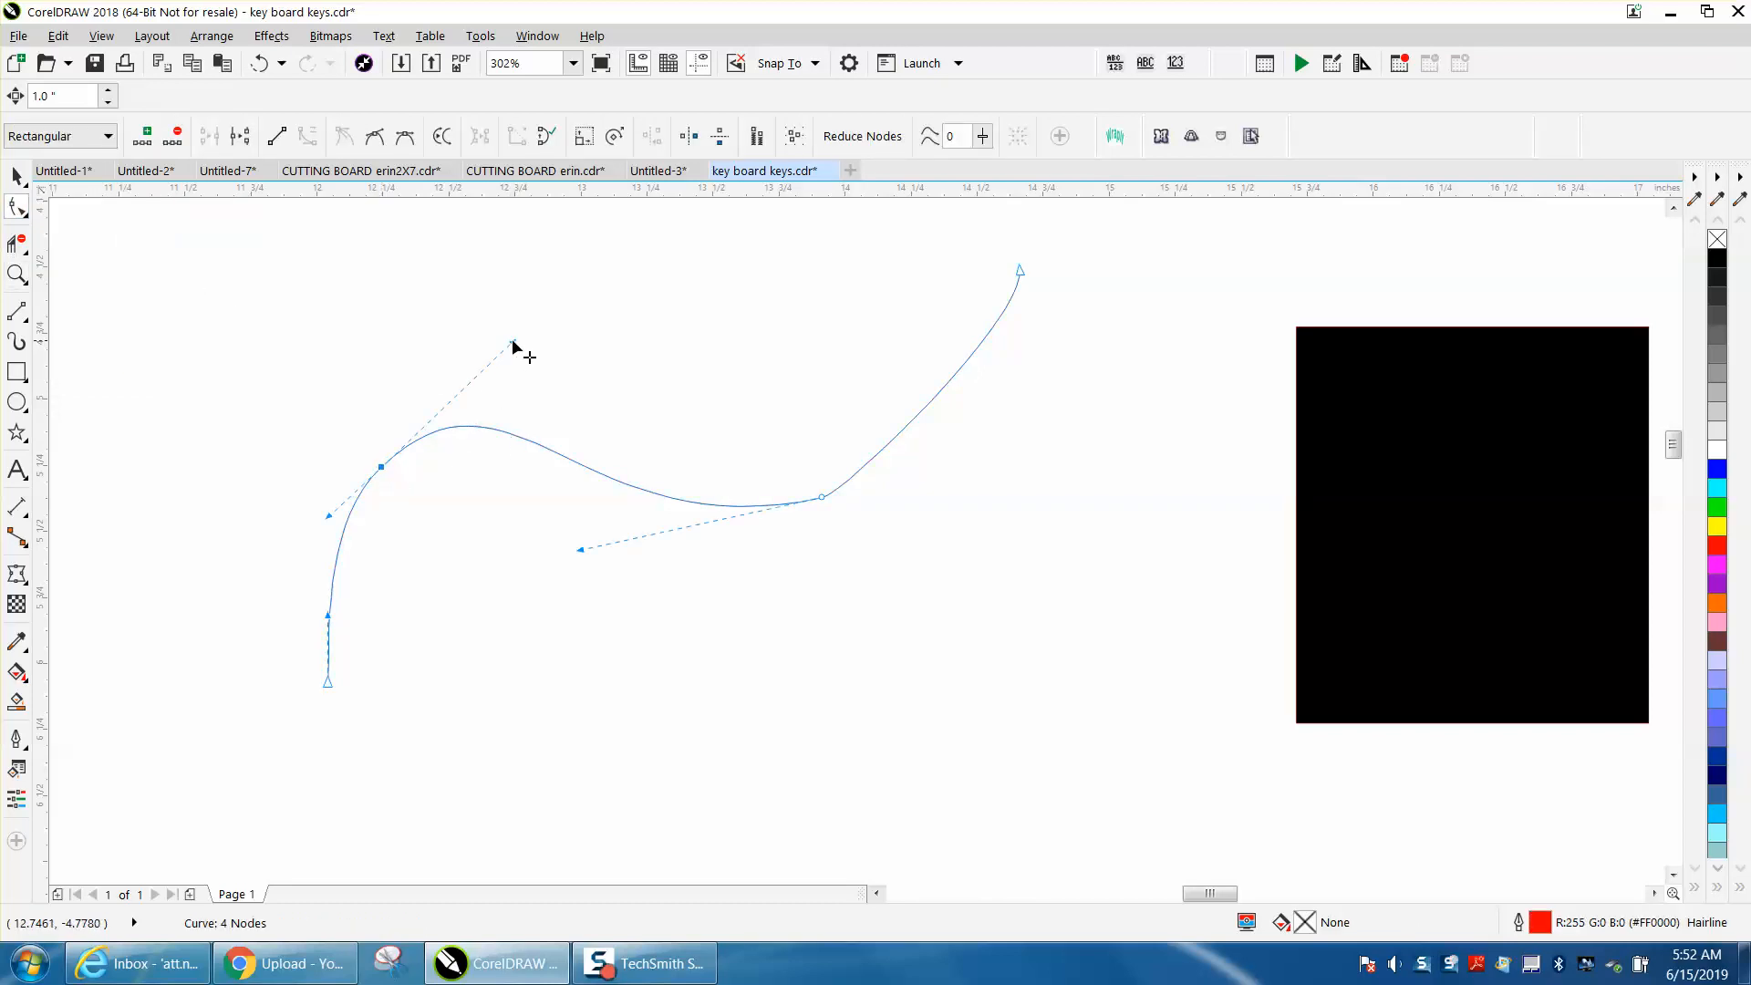
key(Up)
key(Left)
key(ctrl+z)
key(ctrl+z)
- Nudge the same curve node 1 inch down and back up, two times
key(Down)
key(Up)
key(Down)
key(Up)
- Nudge the black rectangle beyond the curve 2 inches right off its red outline and 2 inches back left
scroll(516, 346, down, 2)
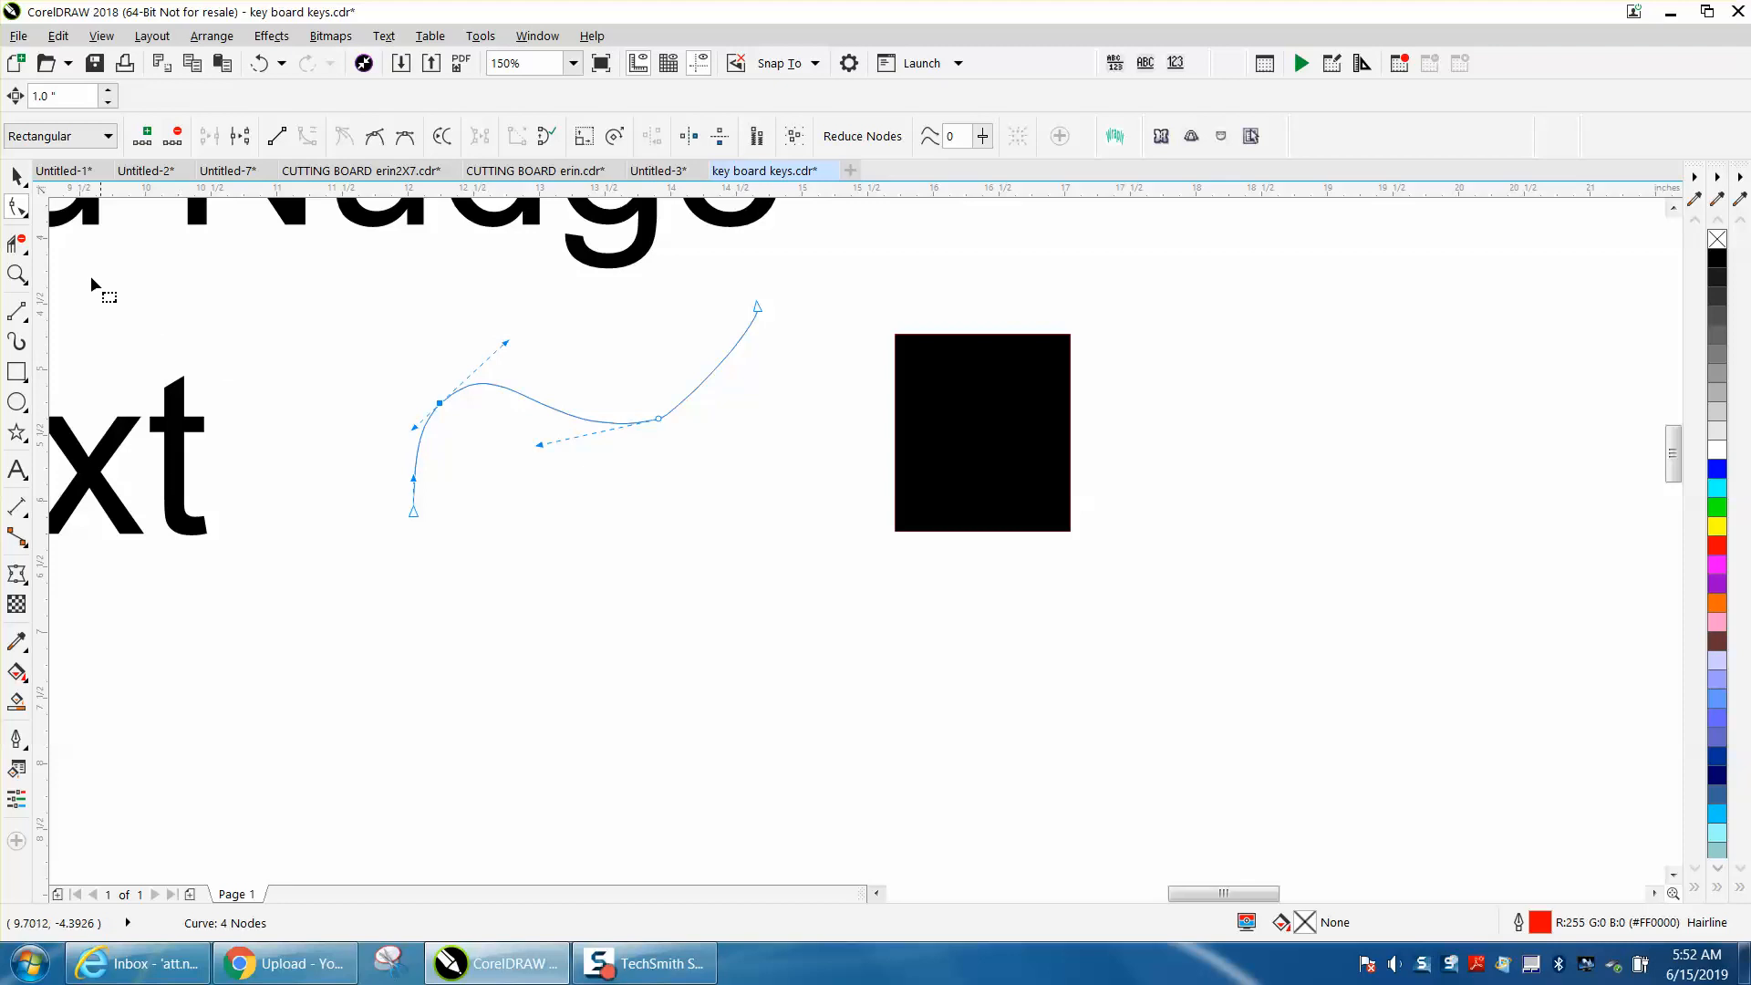
click(16, 175)
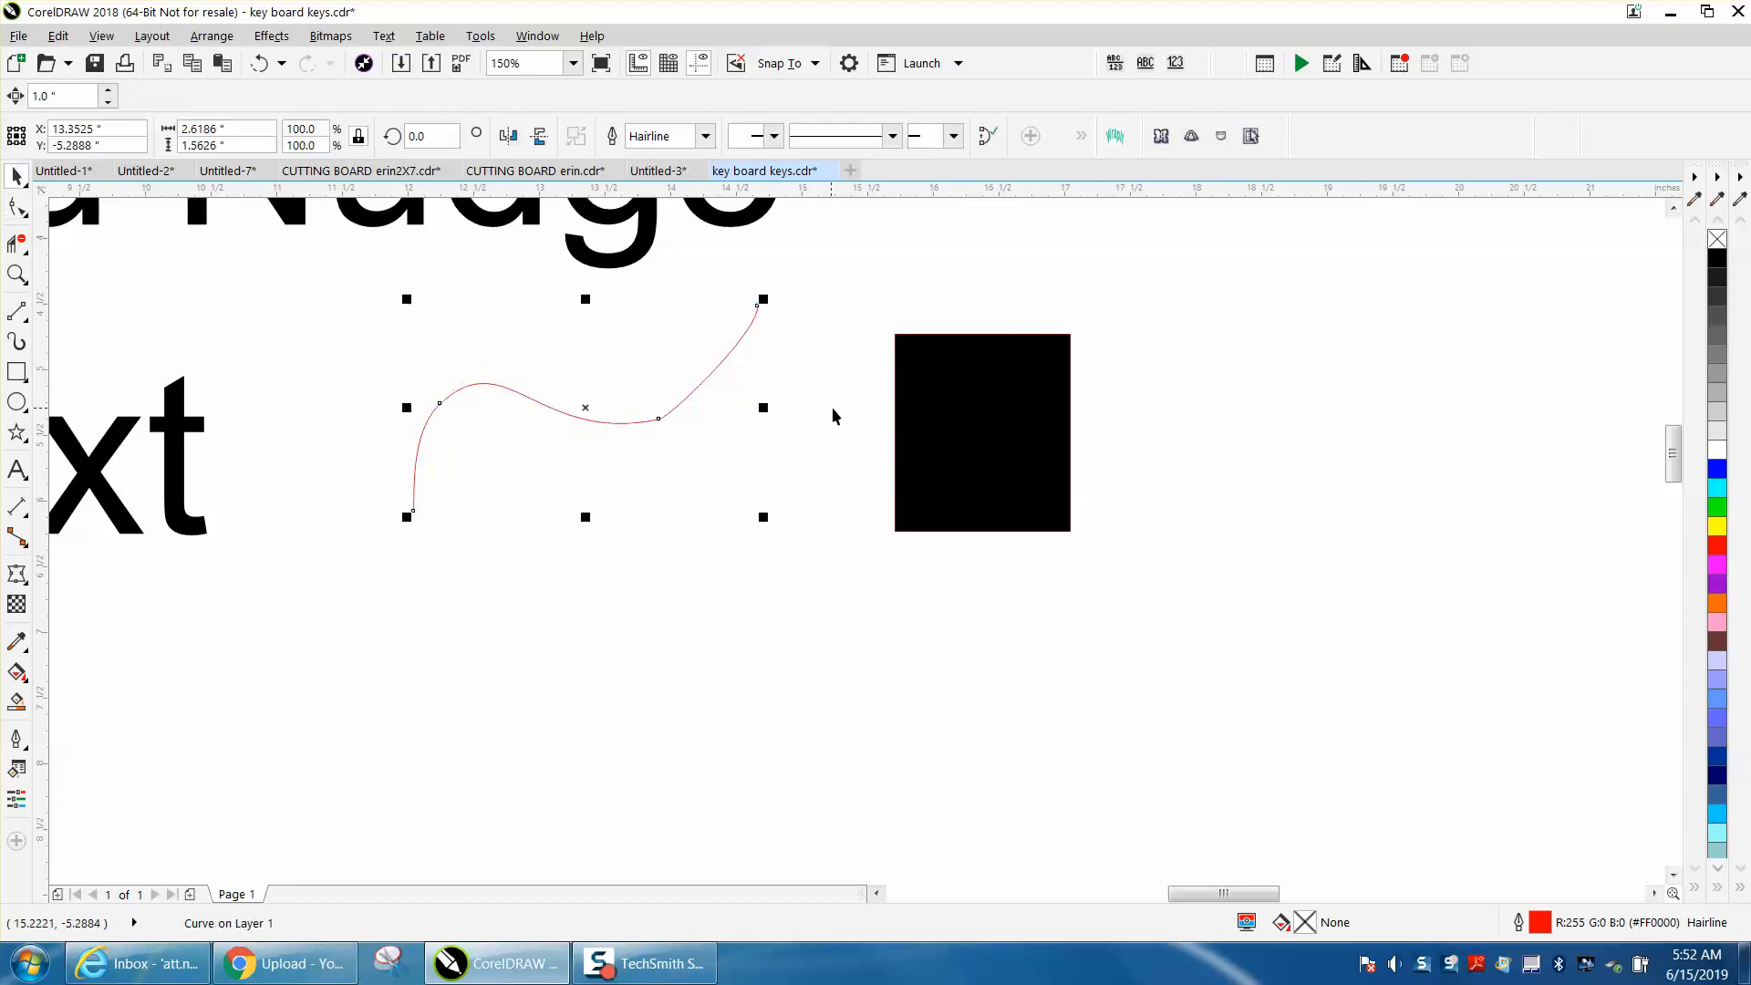
click(946, 431)
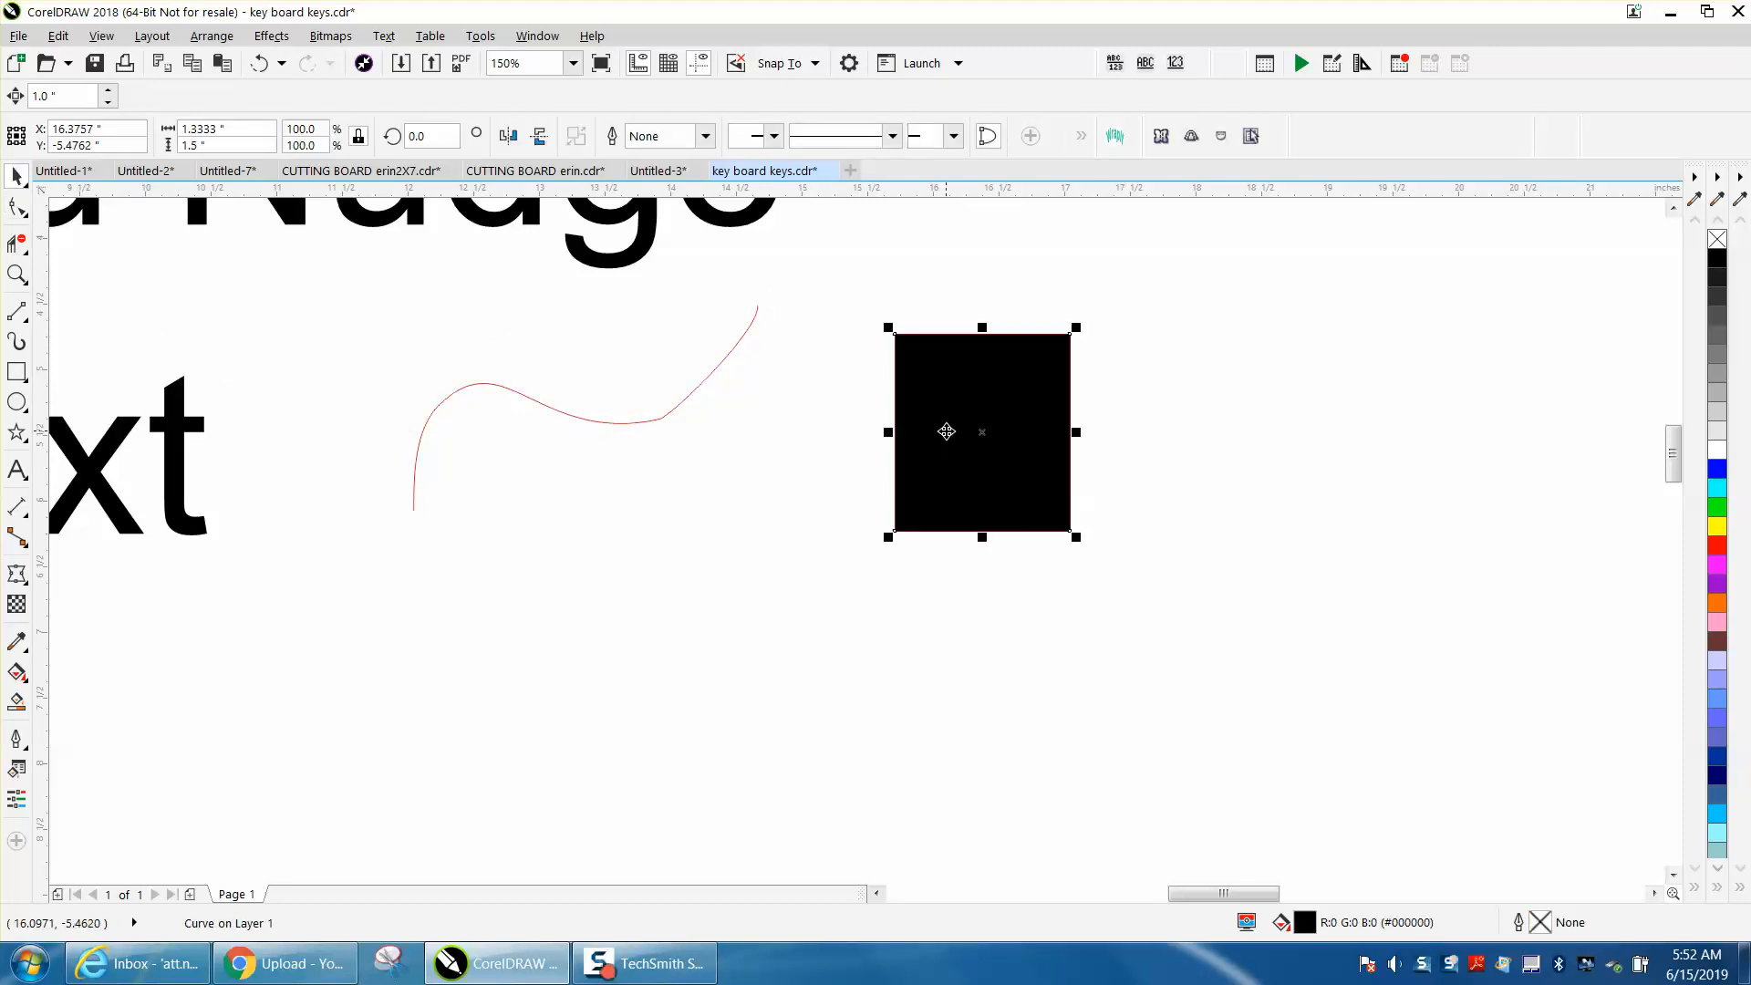
key(Right)
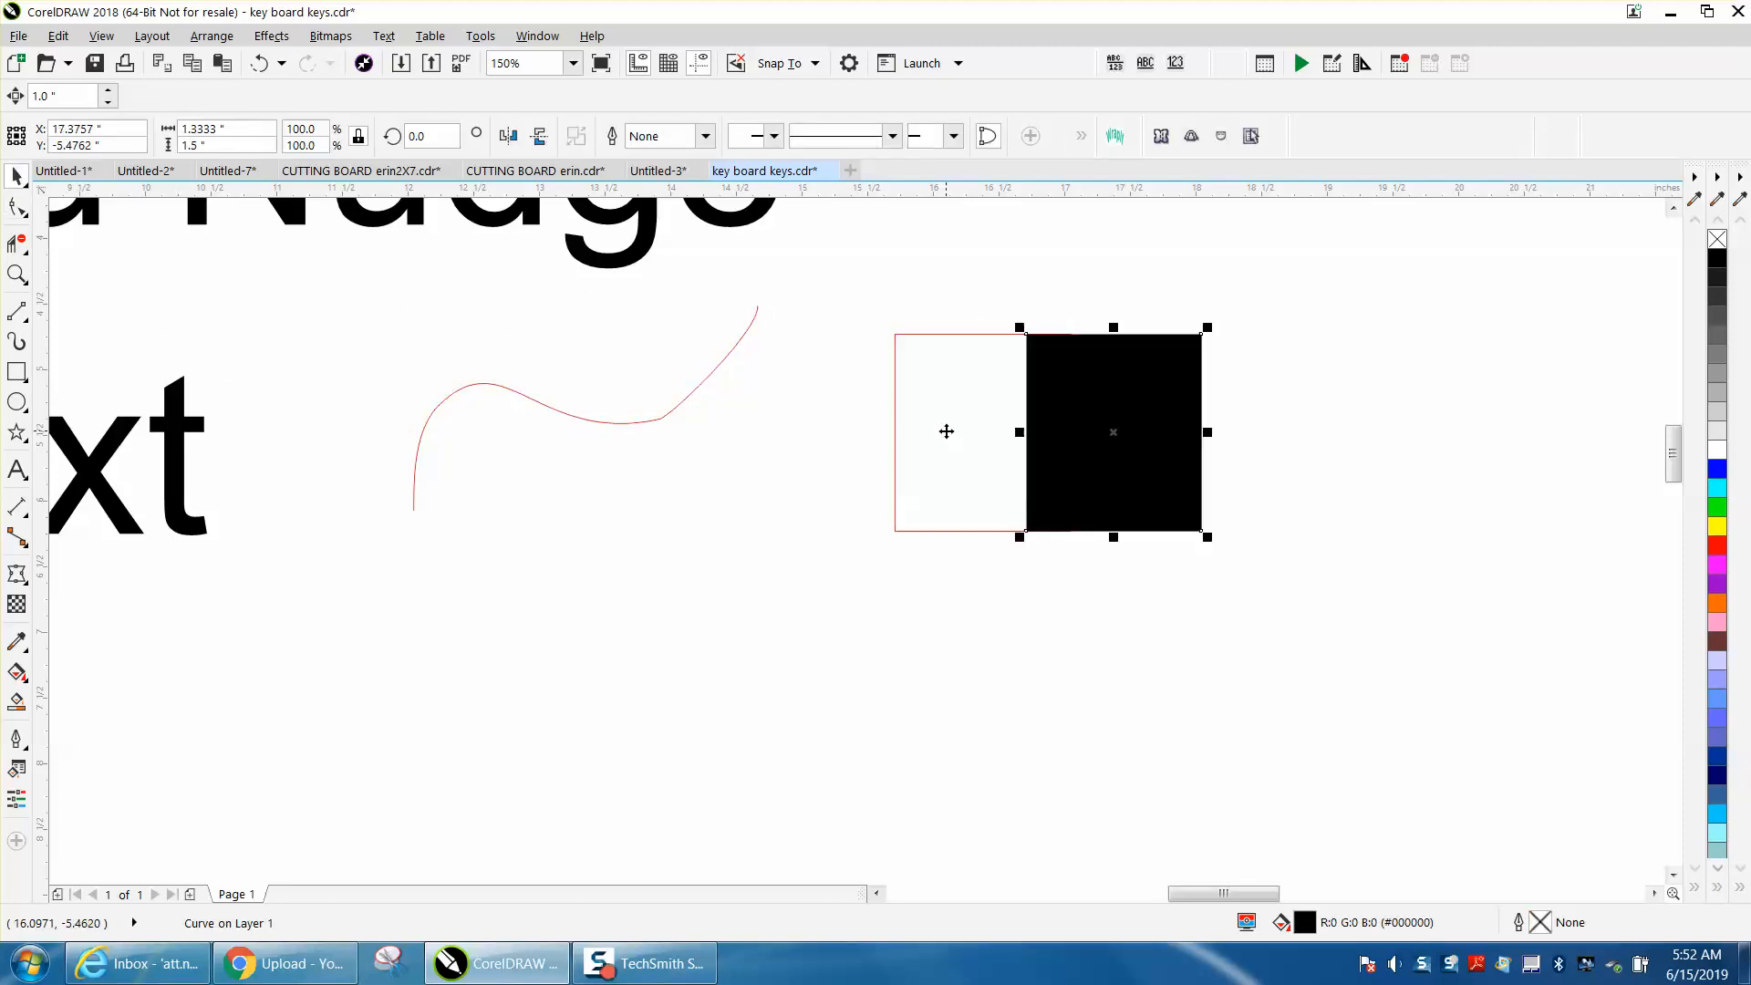
key(Right)
key(Left)
key(Left)
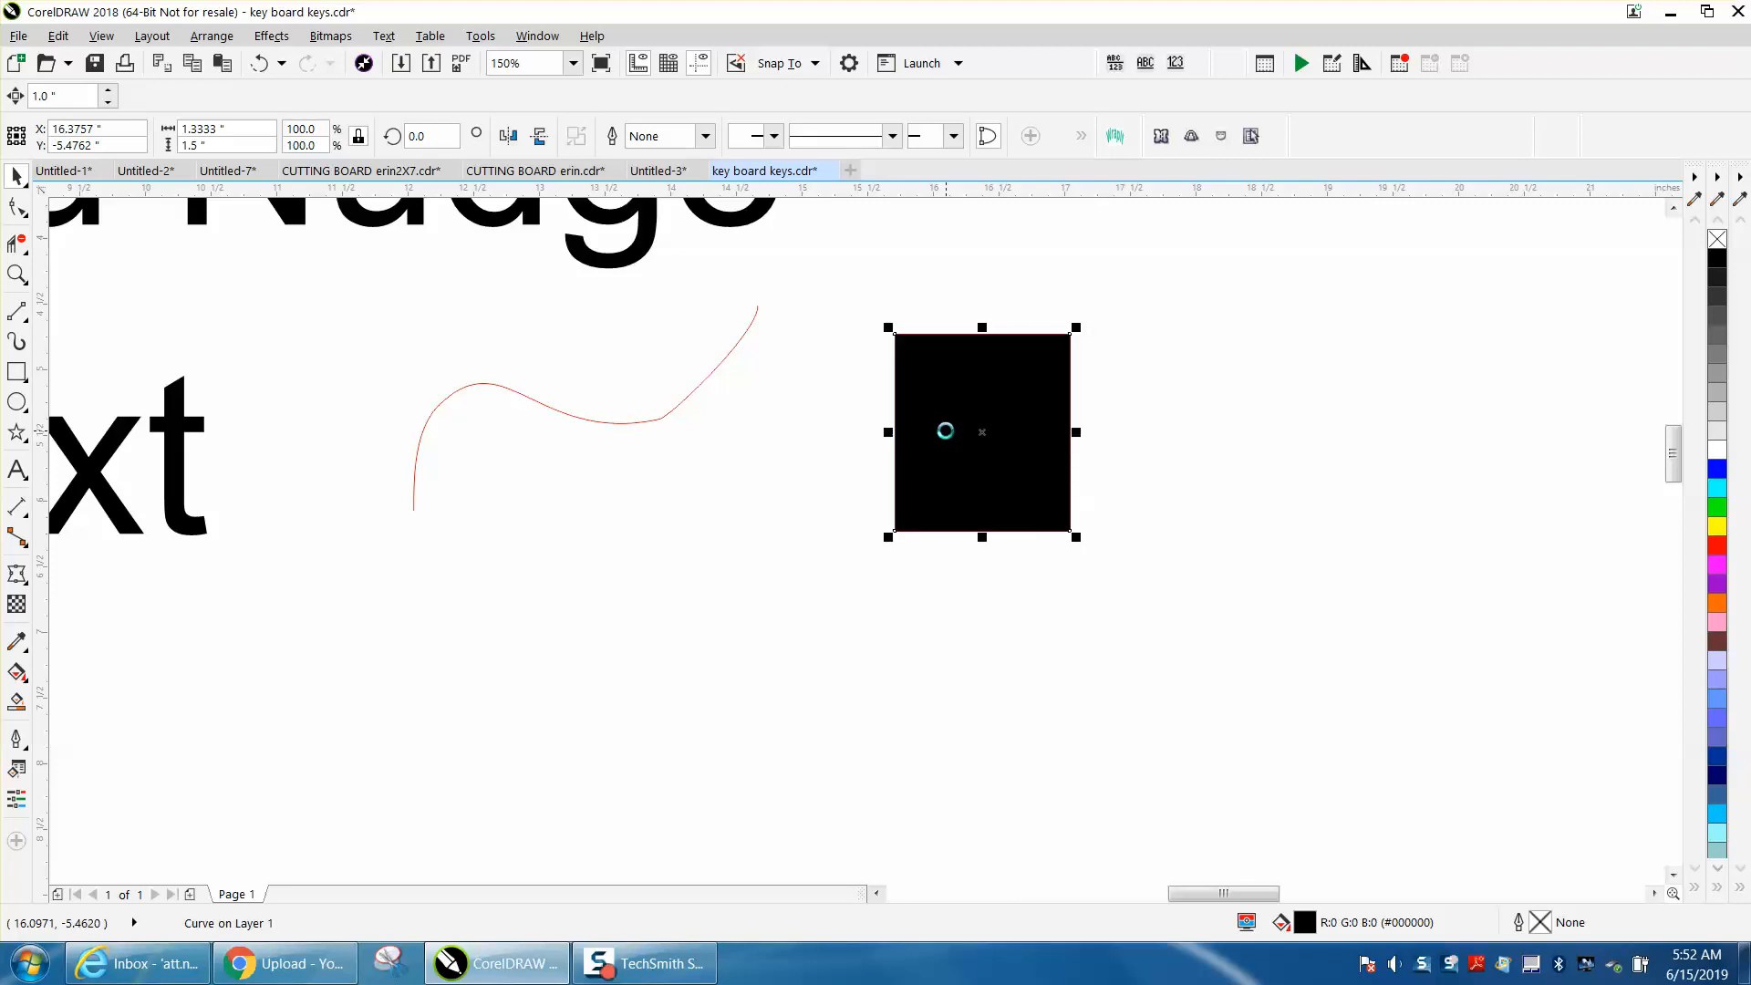
- Nudge the vertical red line below the numbered scale 3 inches right to mark 4 and back to mark 1
scroll(945, 430, down, 5)
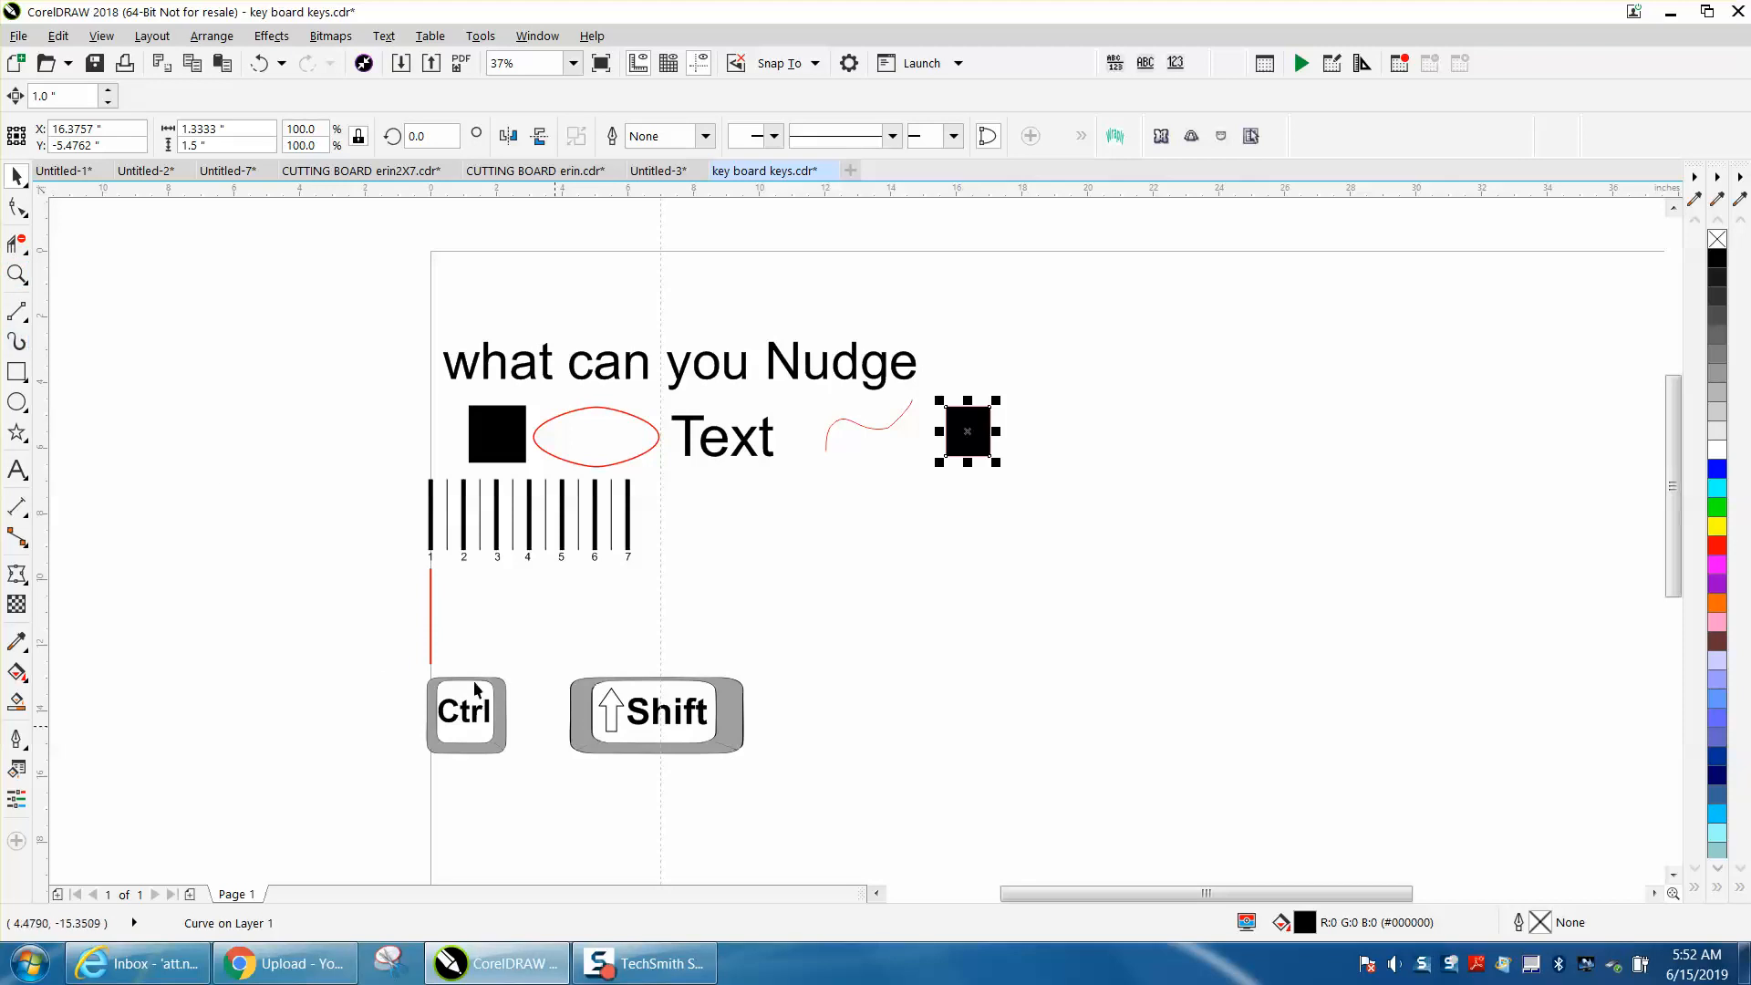
click(16, 274)
drag(411, 492, 966, 833)
right_click(355, 490)
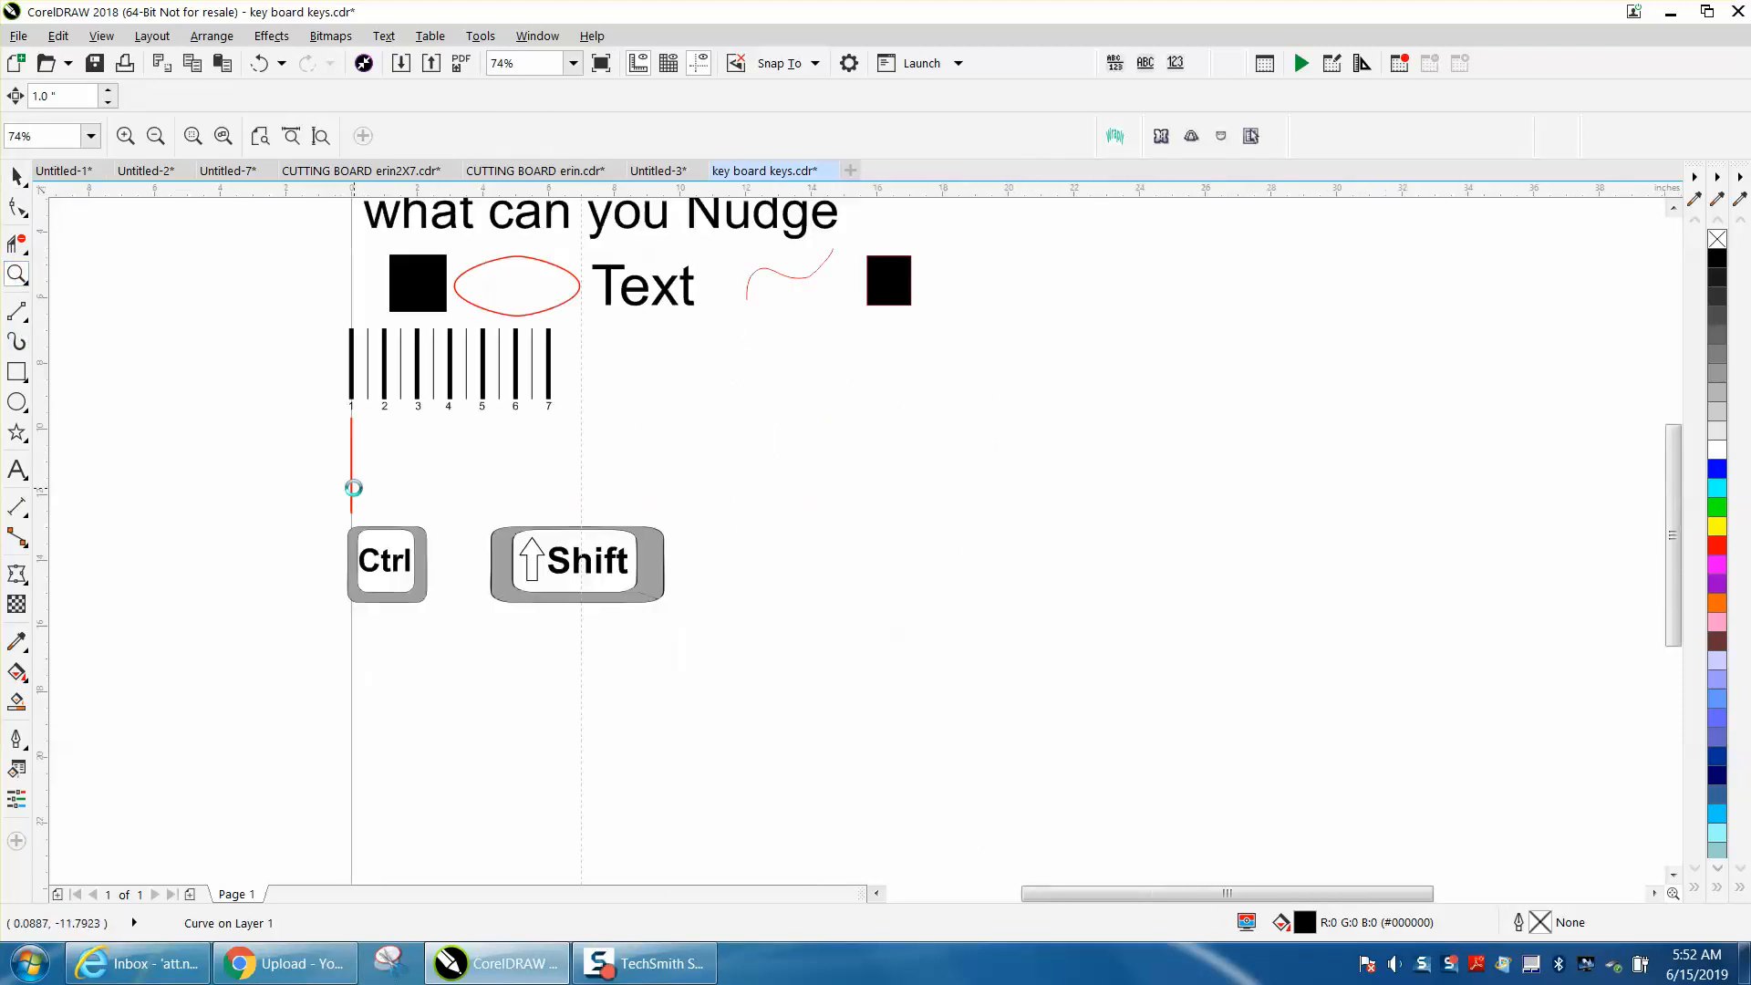
drag(346, 317, 894, 681)
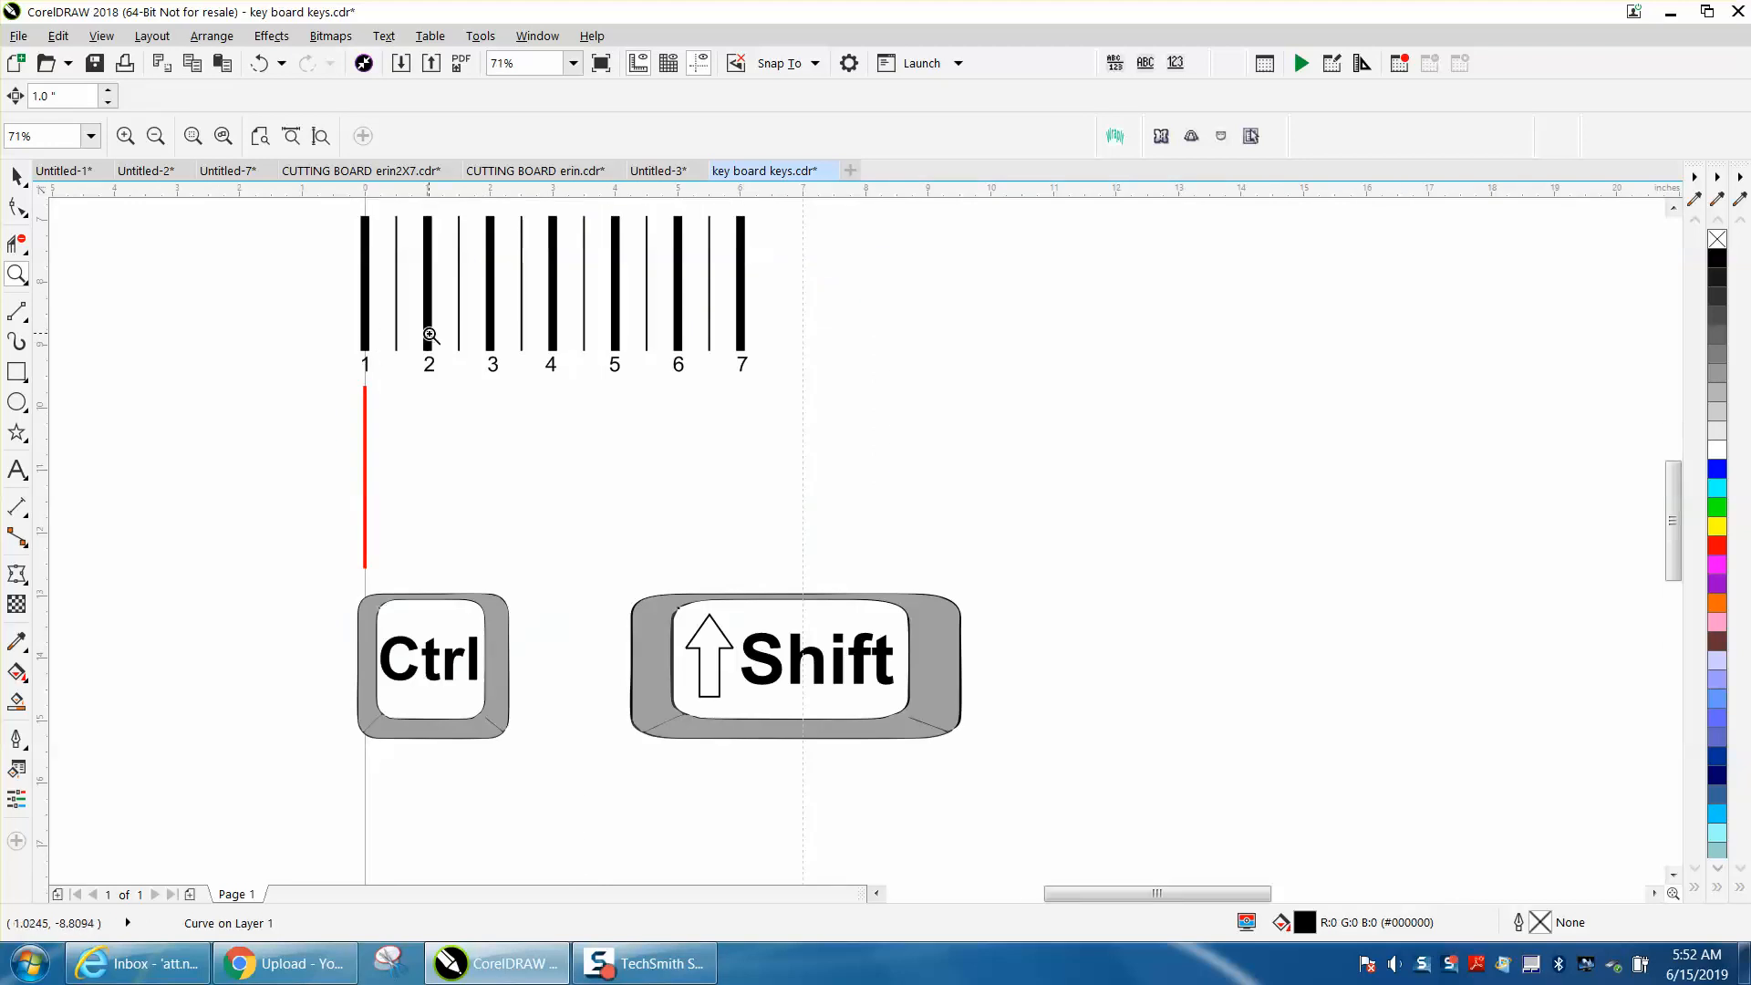
click(17, 175)
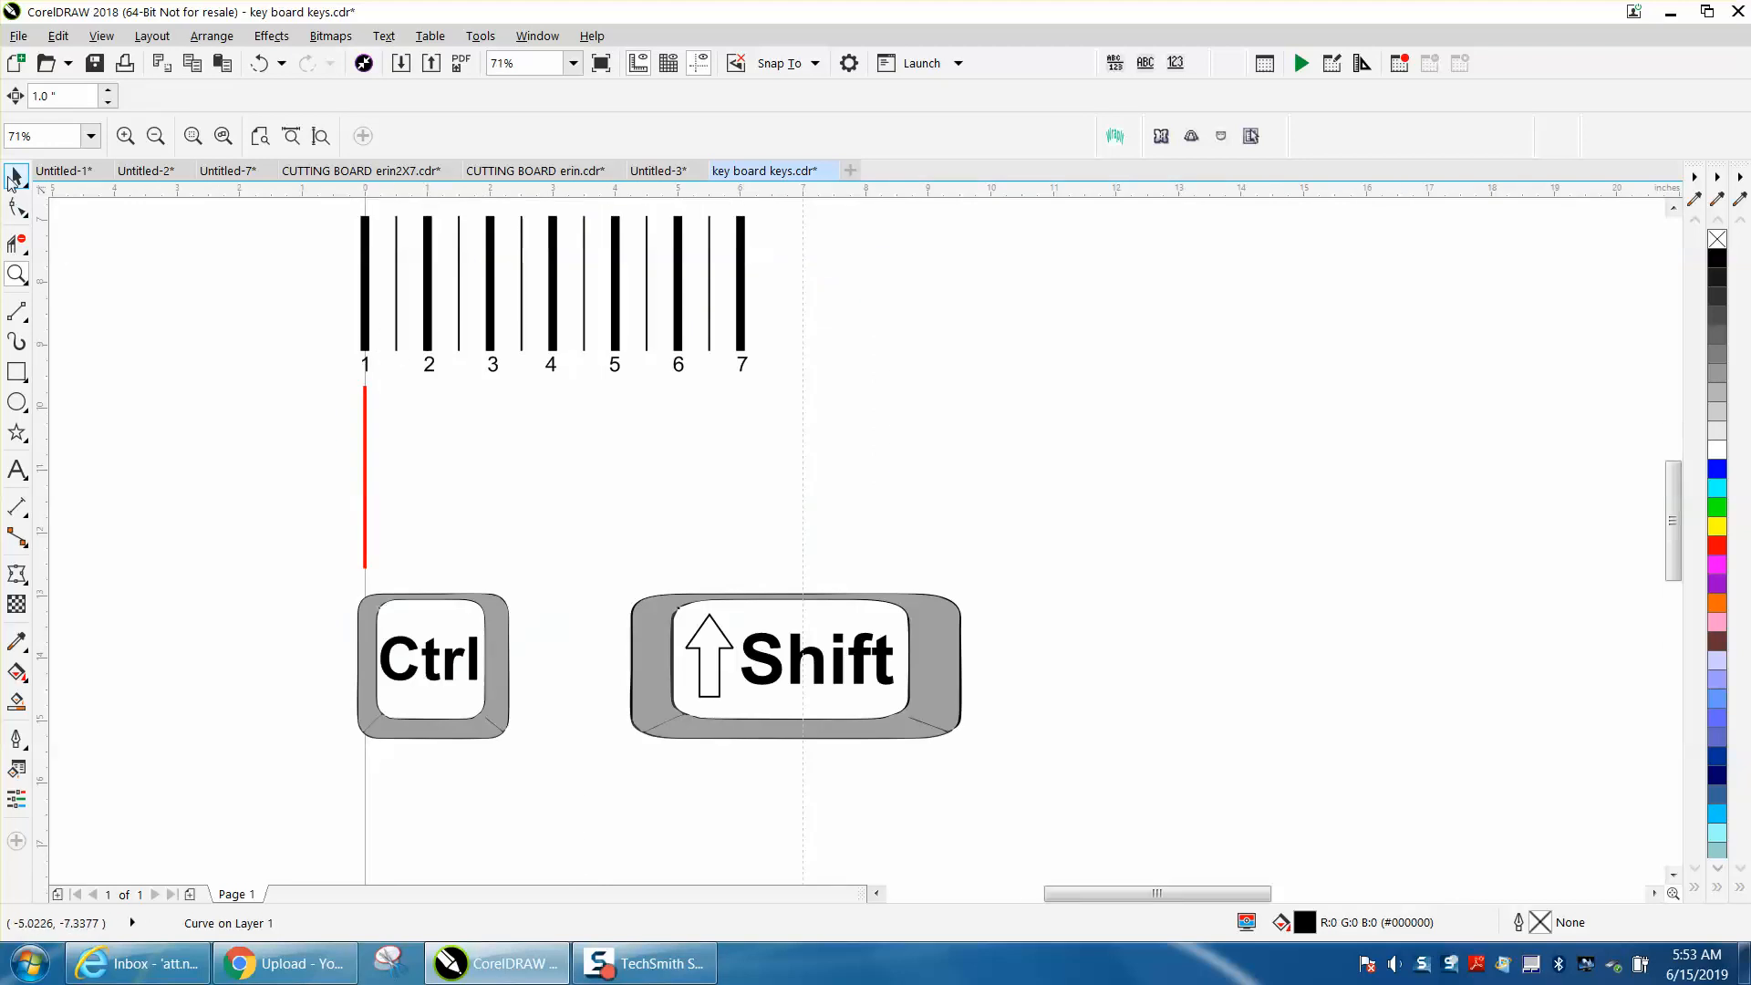
click(175, 281)
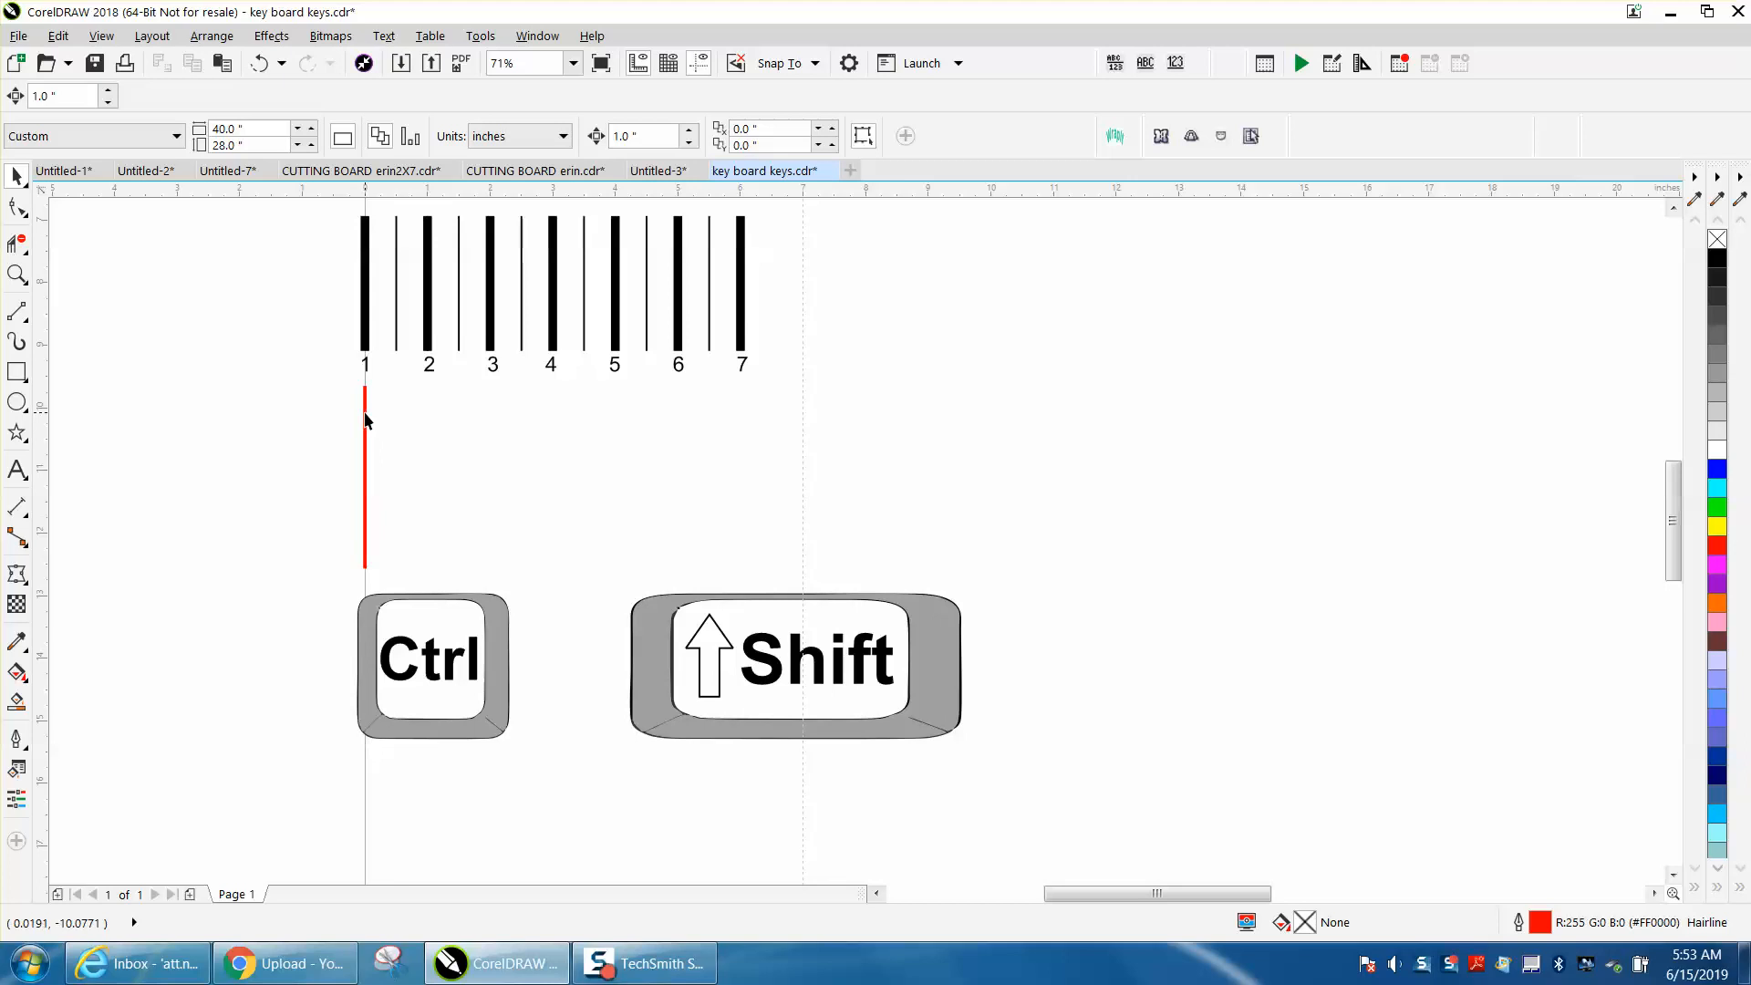
click(365, 413)
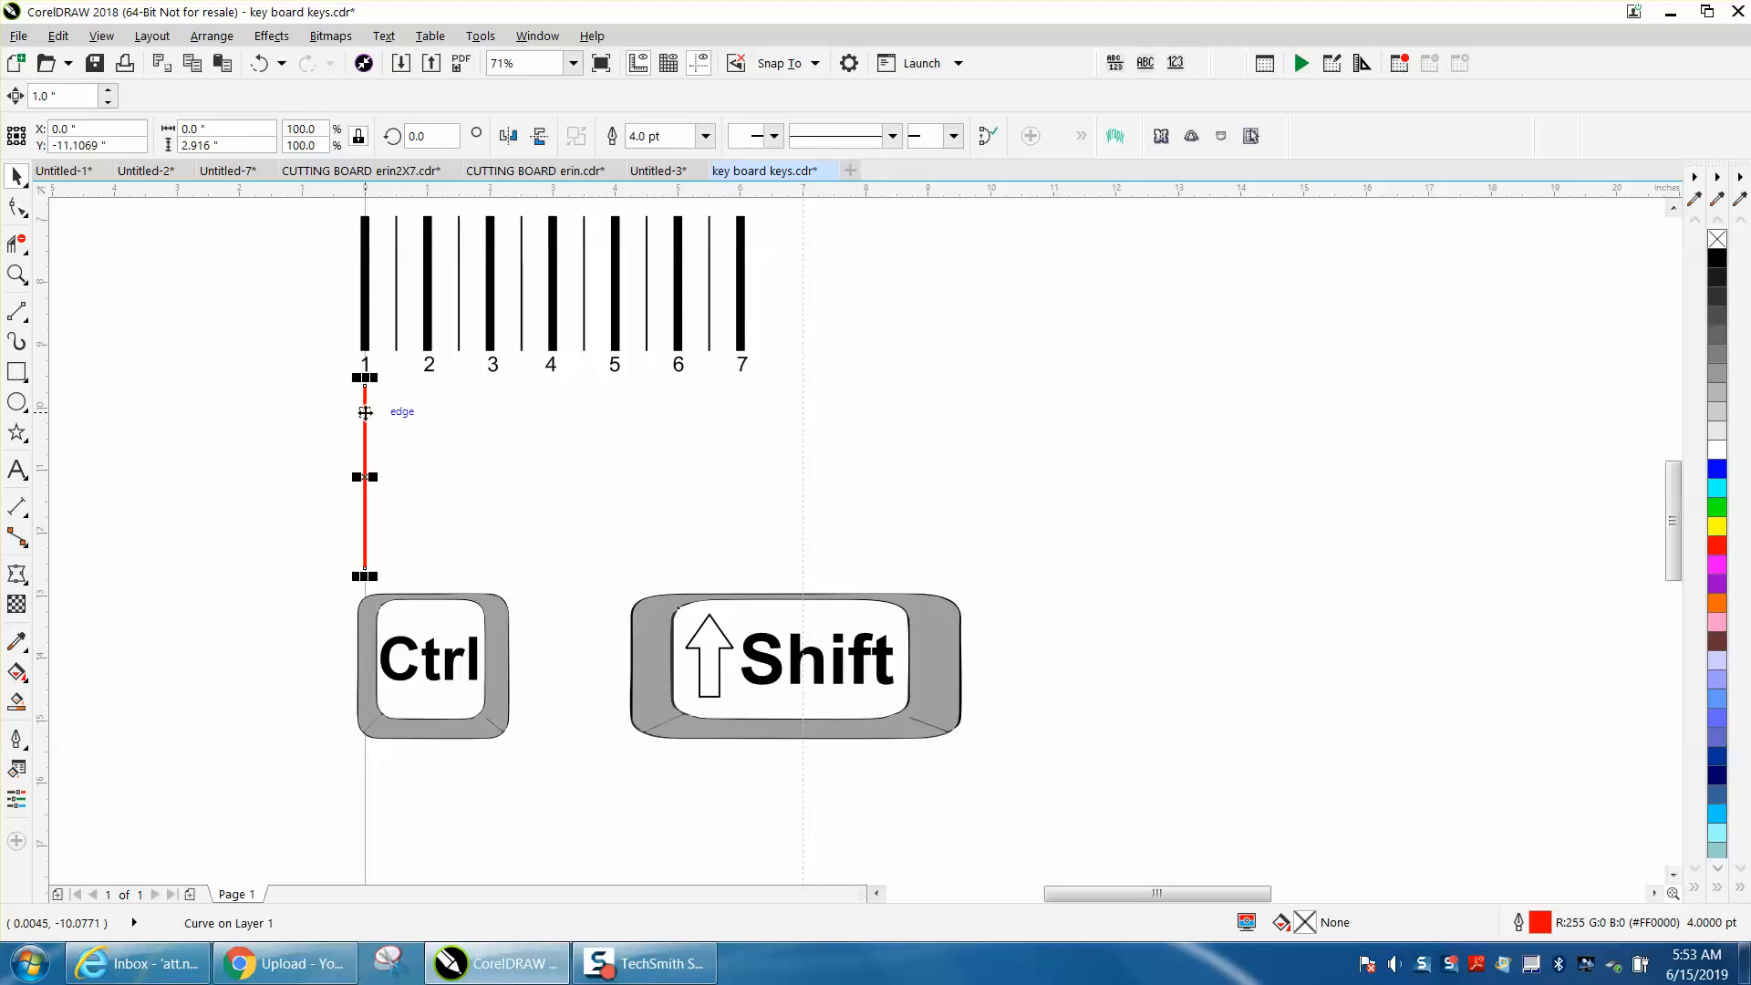
key(Right)
key(Right)
key(Right)
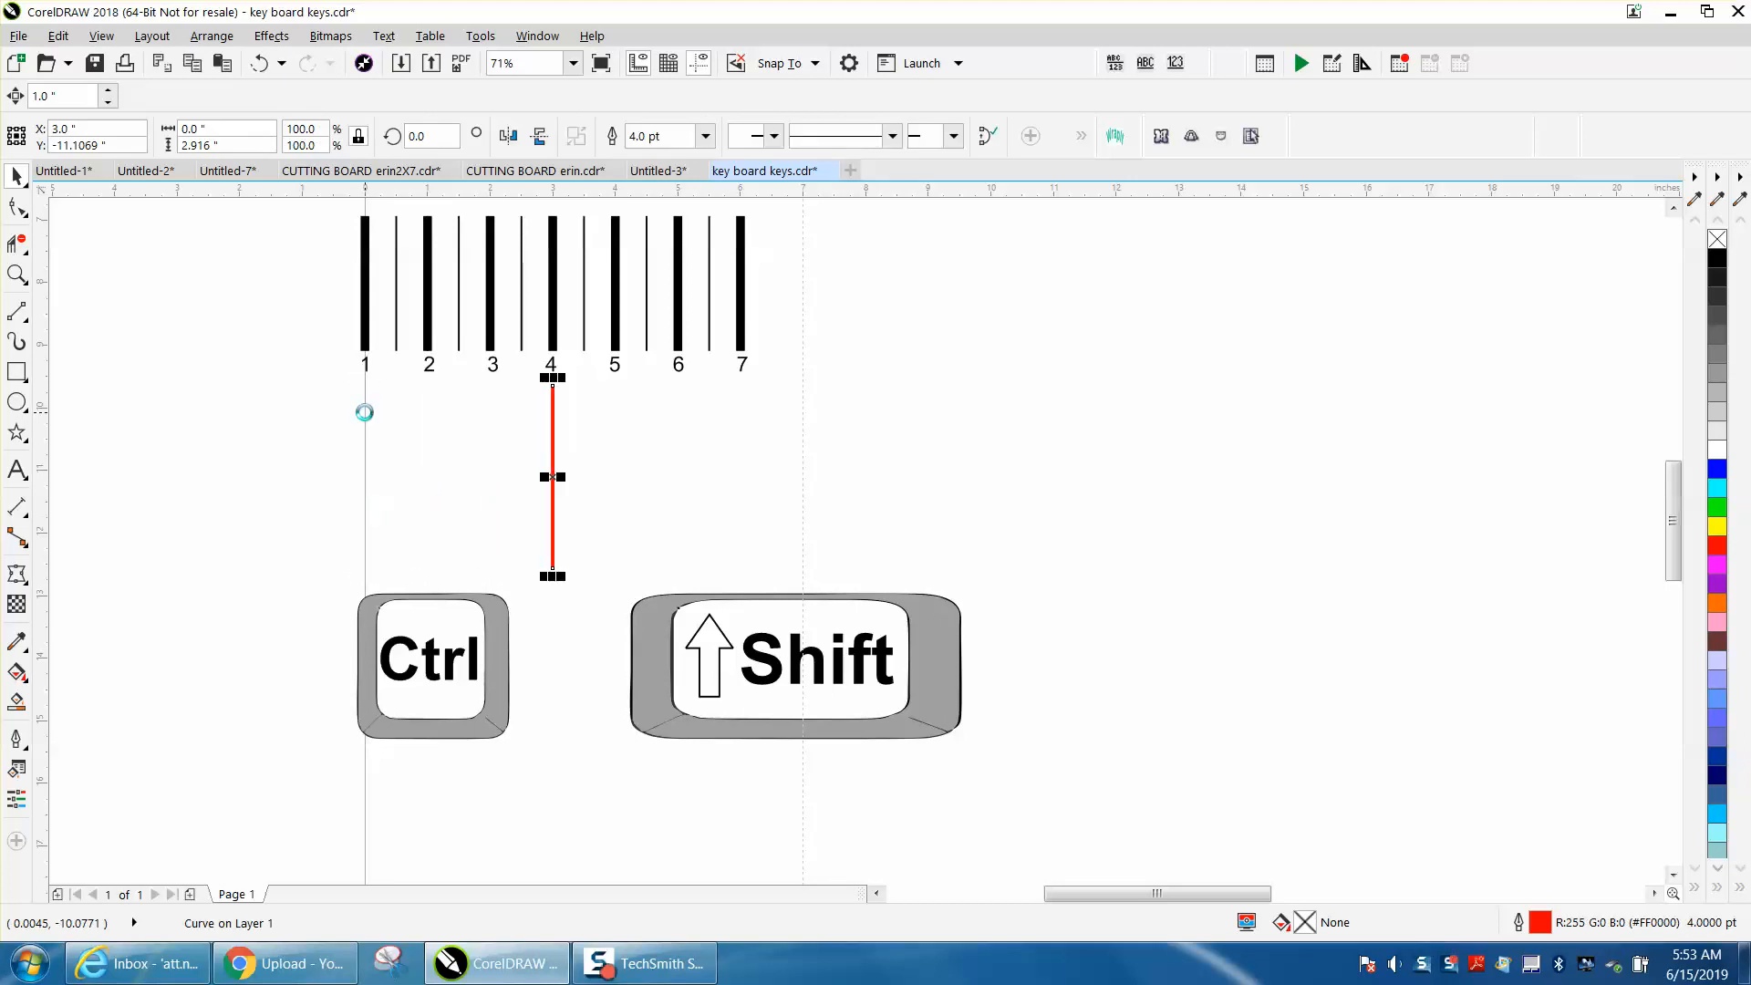
key(Left)
key(Left)
key(Left)
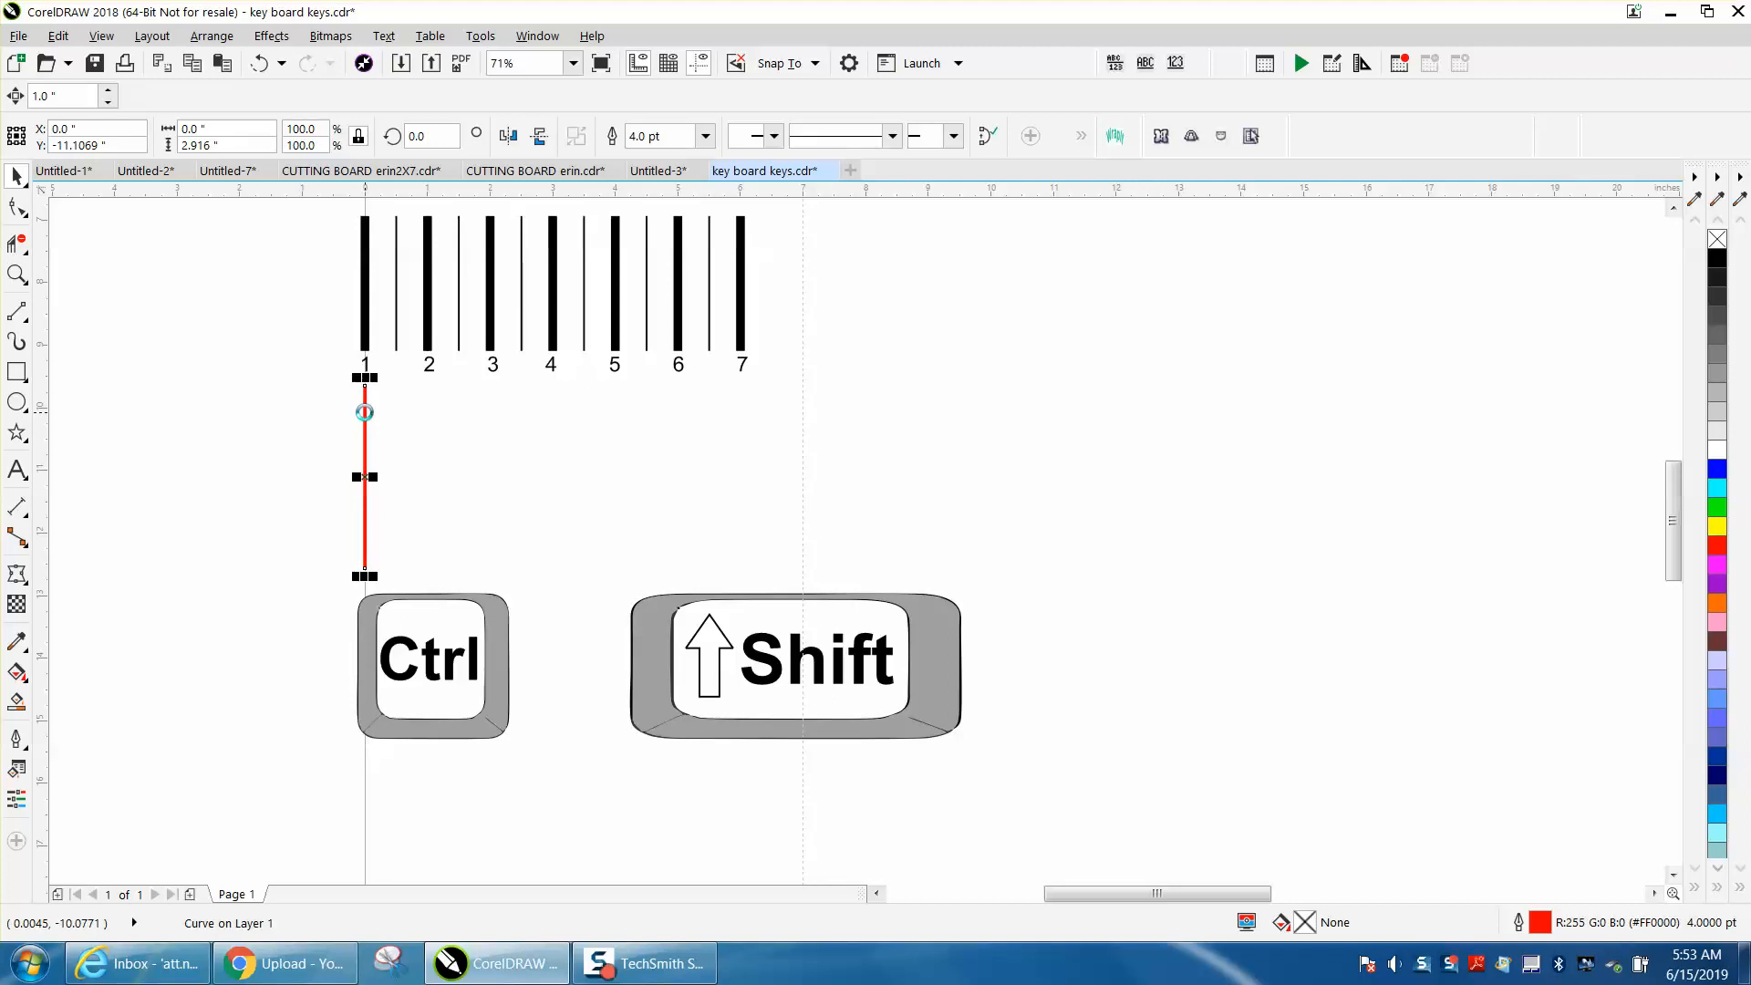
- Micro nudge the vertical red line below the numbered scale right four times by 0.5 inch, and back to mark 1
key(ctrl+Right)
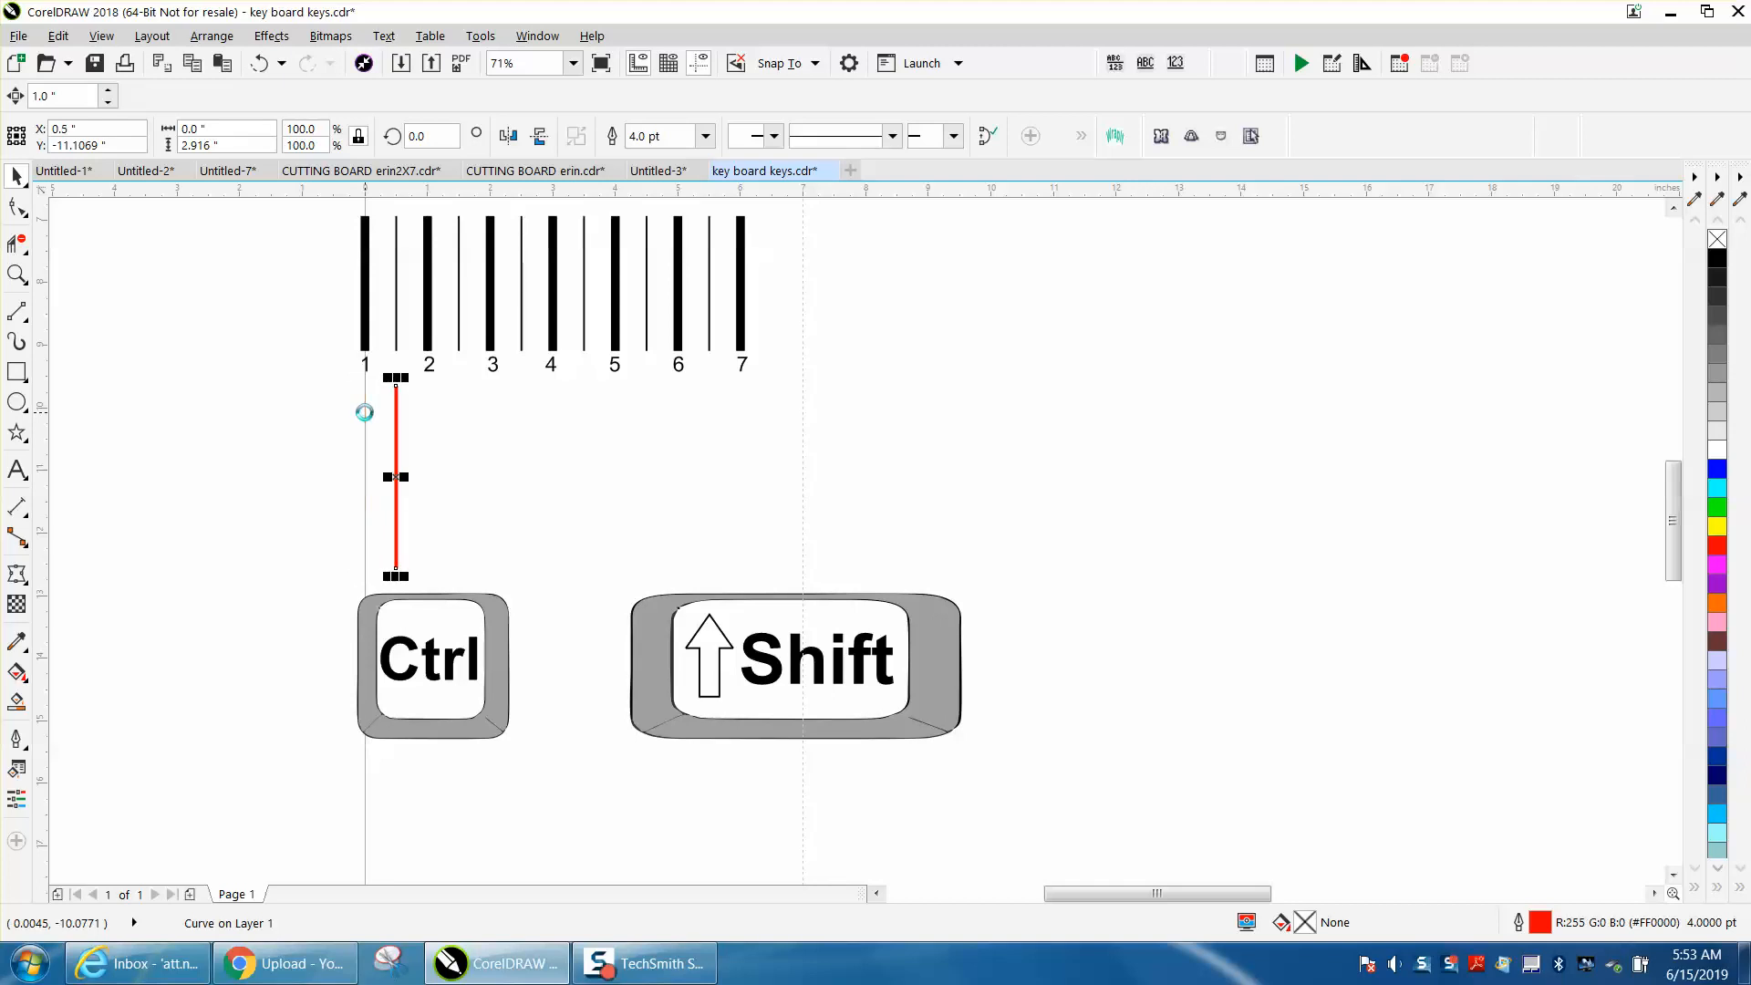
key(ctrl+Right)
key(ctrl+Right)
key(ctrl+Right)
key(ctrl+Left)
key(ctrl+Left)
key(ctrl+Left)
key(ctrl+Left)
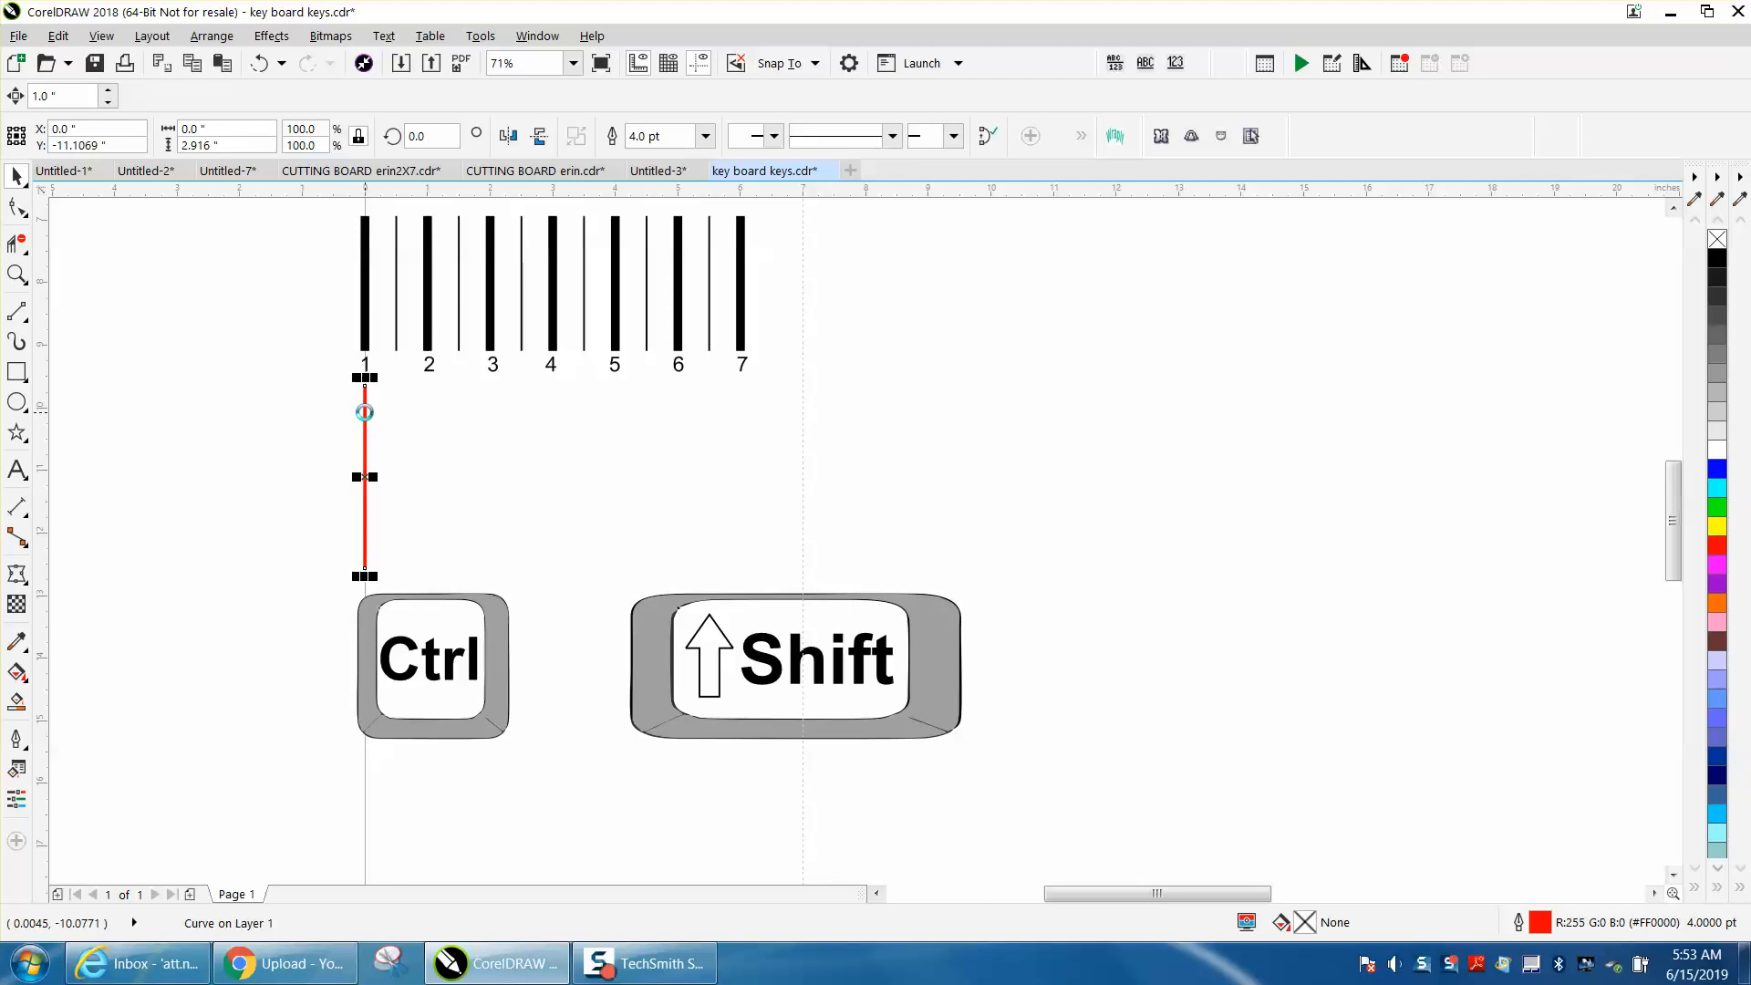
- Super nudge the vertical red line right three times by 2 inches to mark 7, and back to mark 1
key(shift+Right)
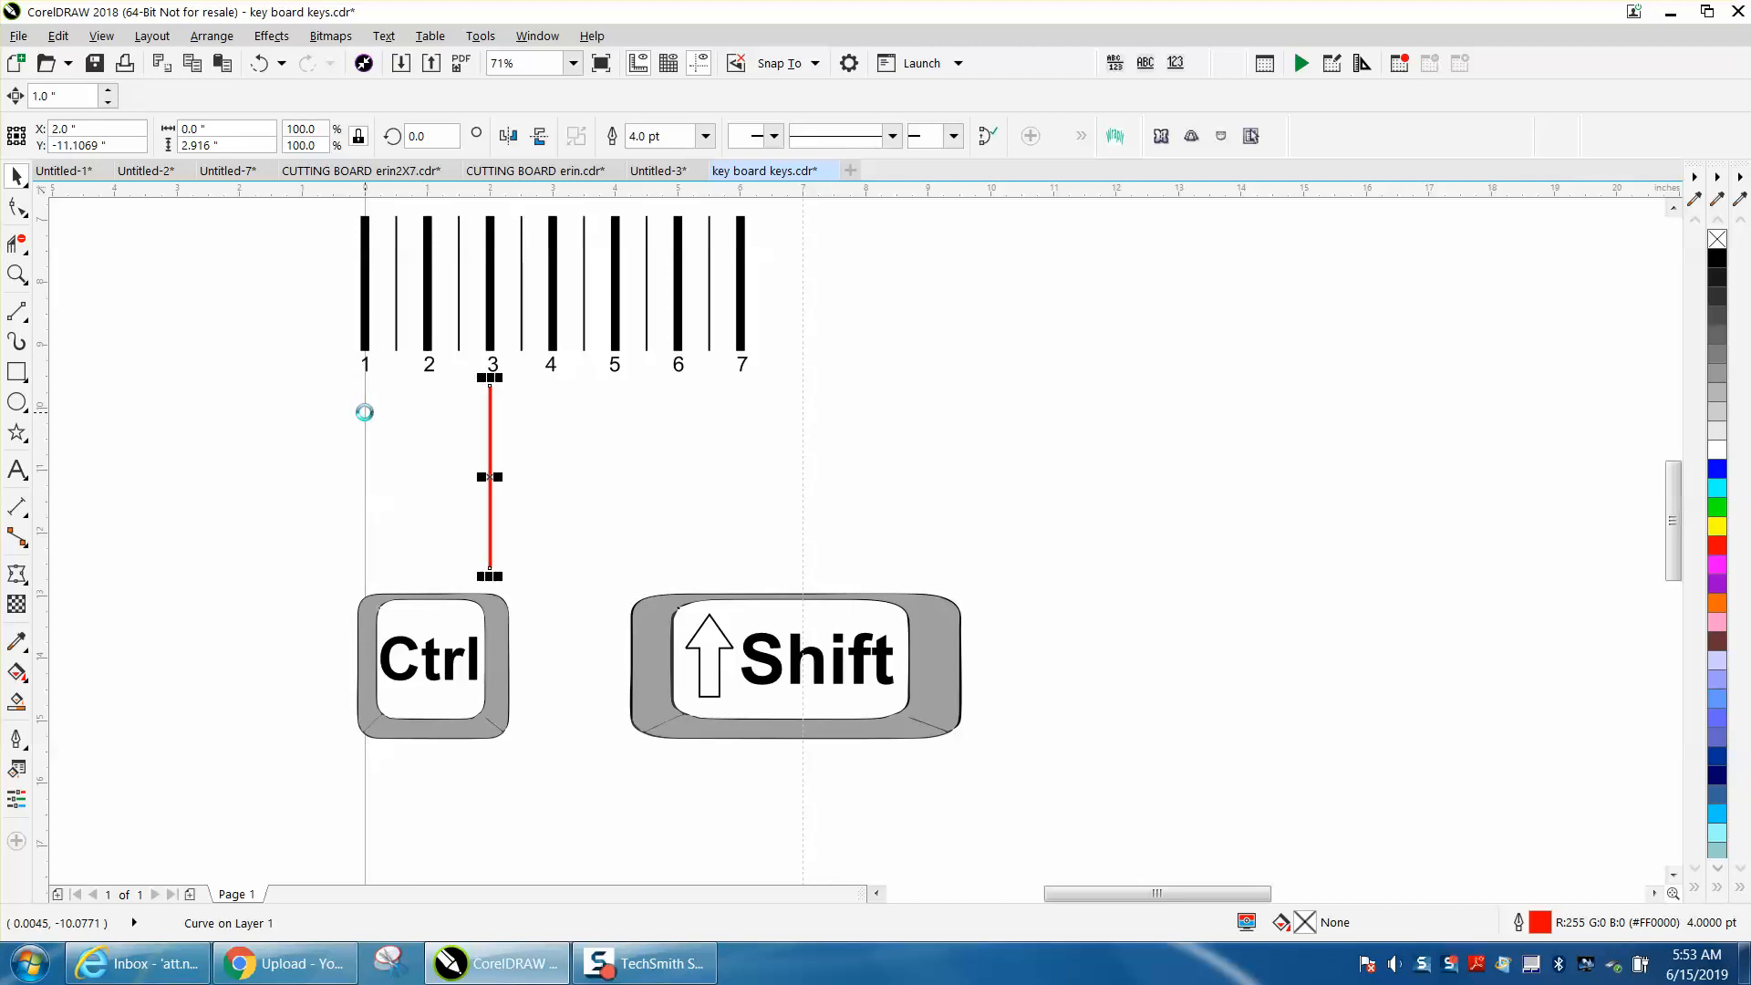
key(shift+Right)
key(shift+Right)
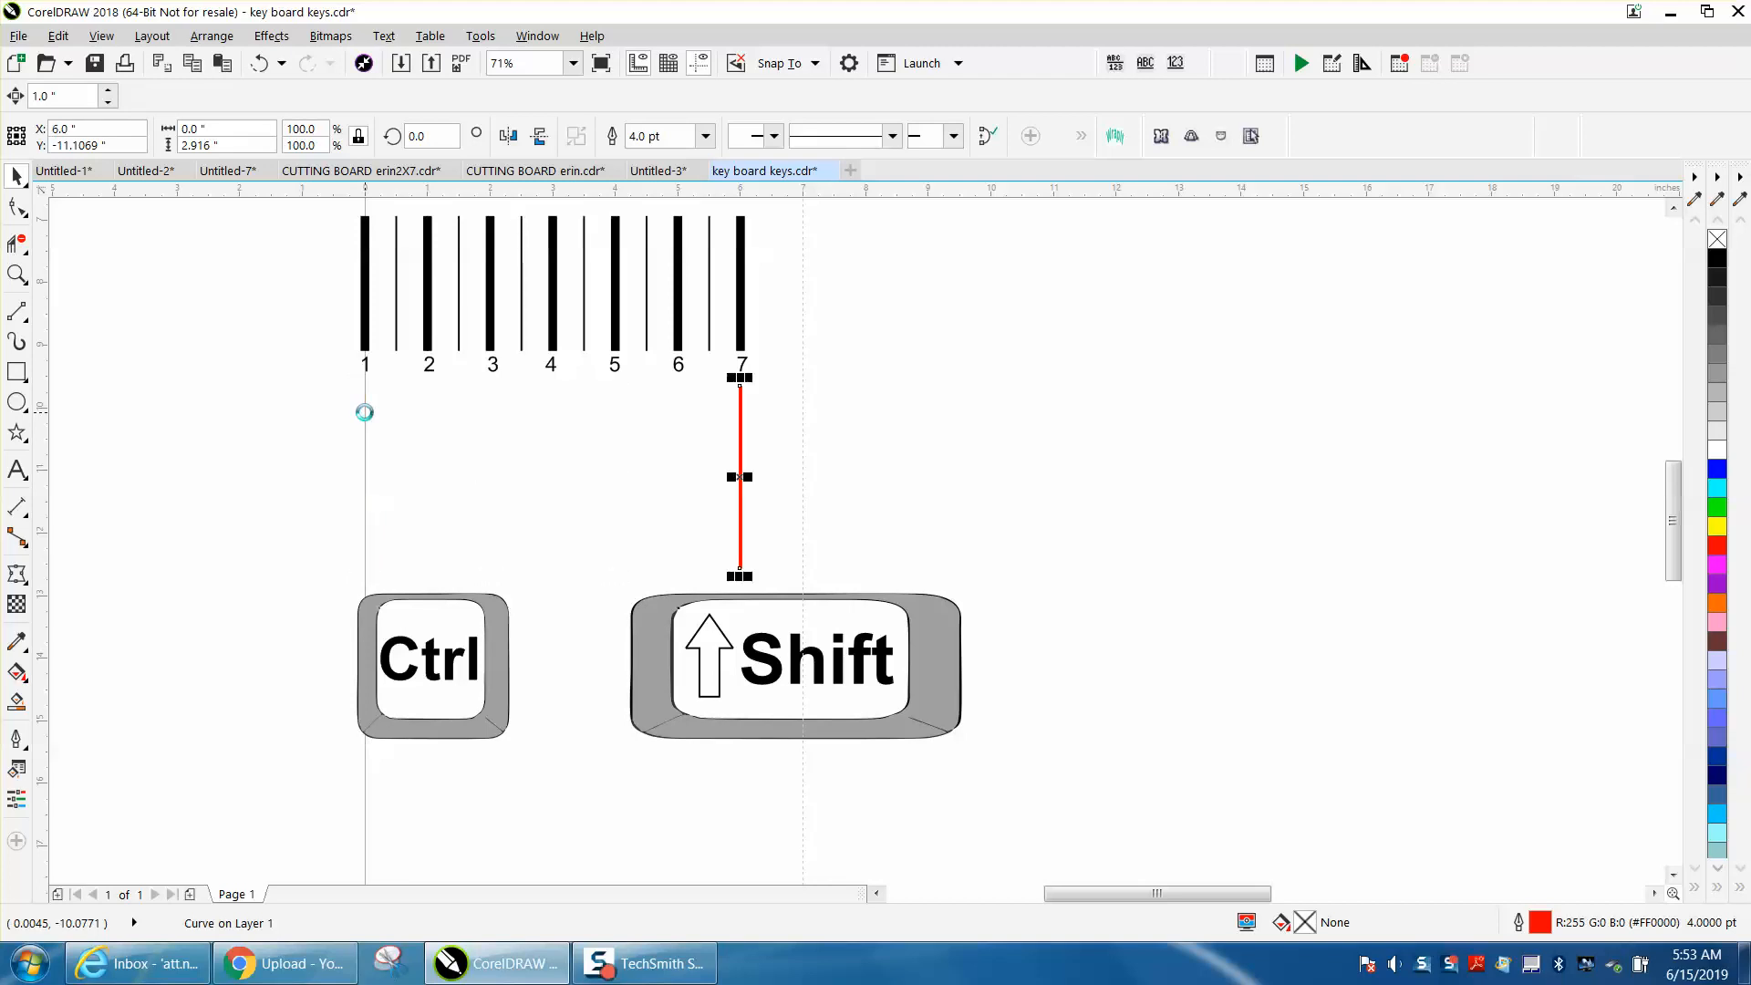
key(shift+Left)
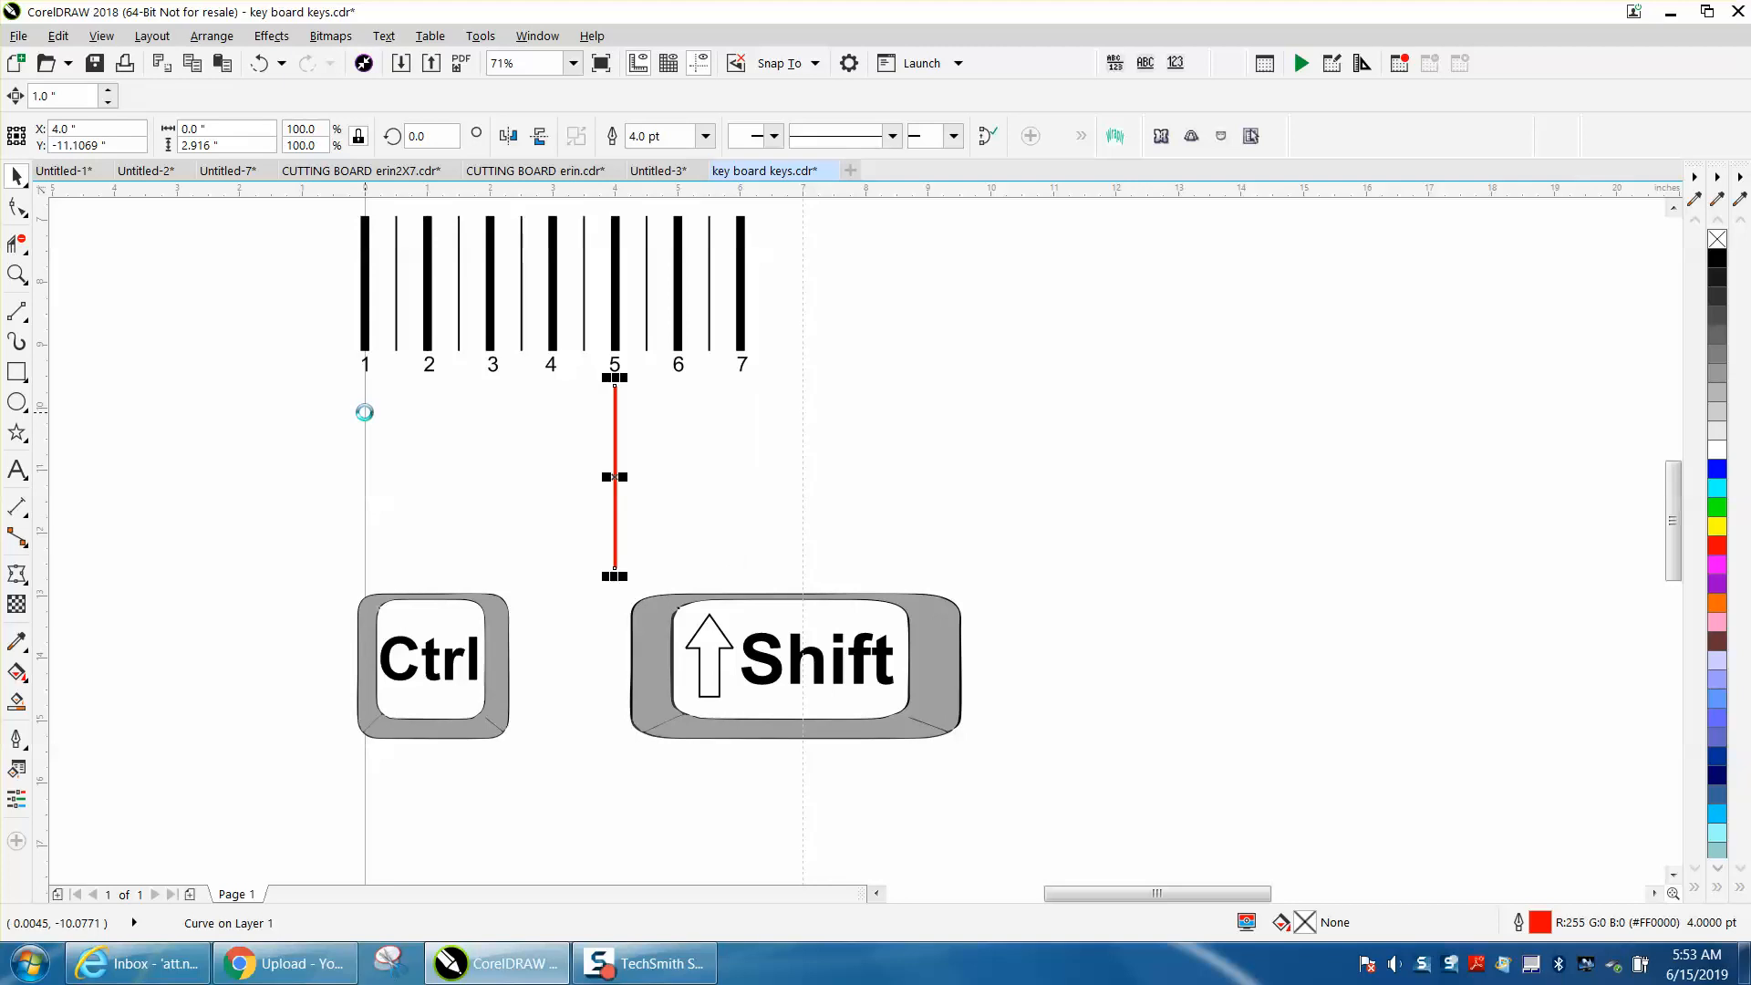
key(shift+Left)
key(shift+Left)
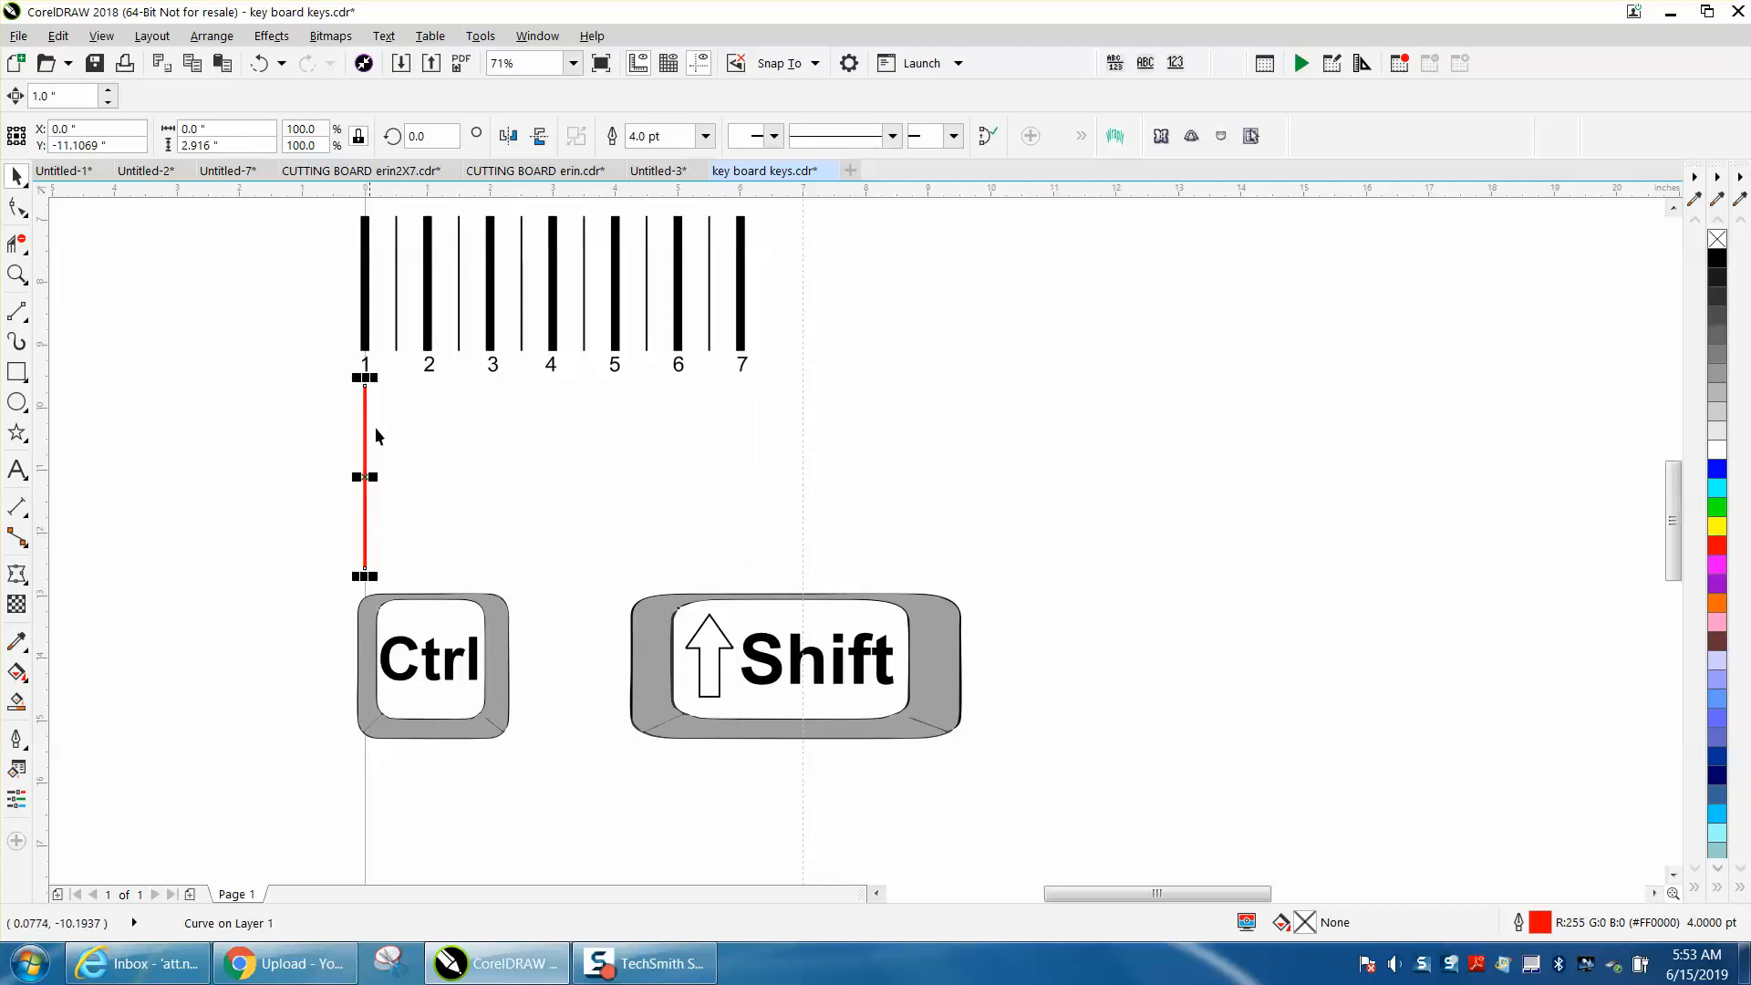
- Select the vertical guideline beyond mark 7 and nudge it 1 inch right and 1 inch back left
scroll(450, 481, down, 2)
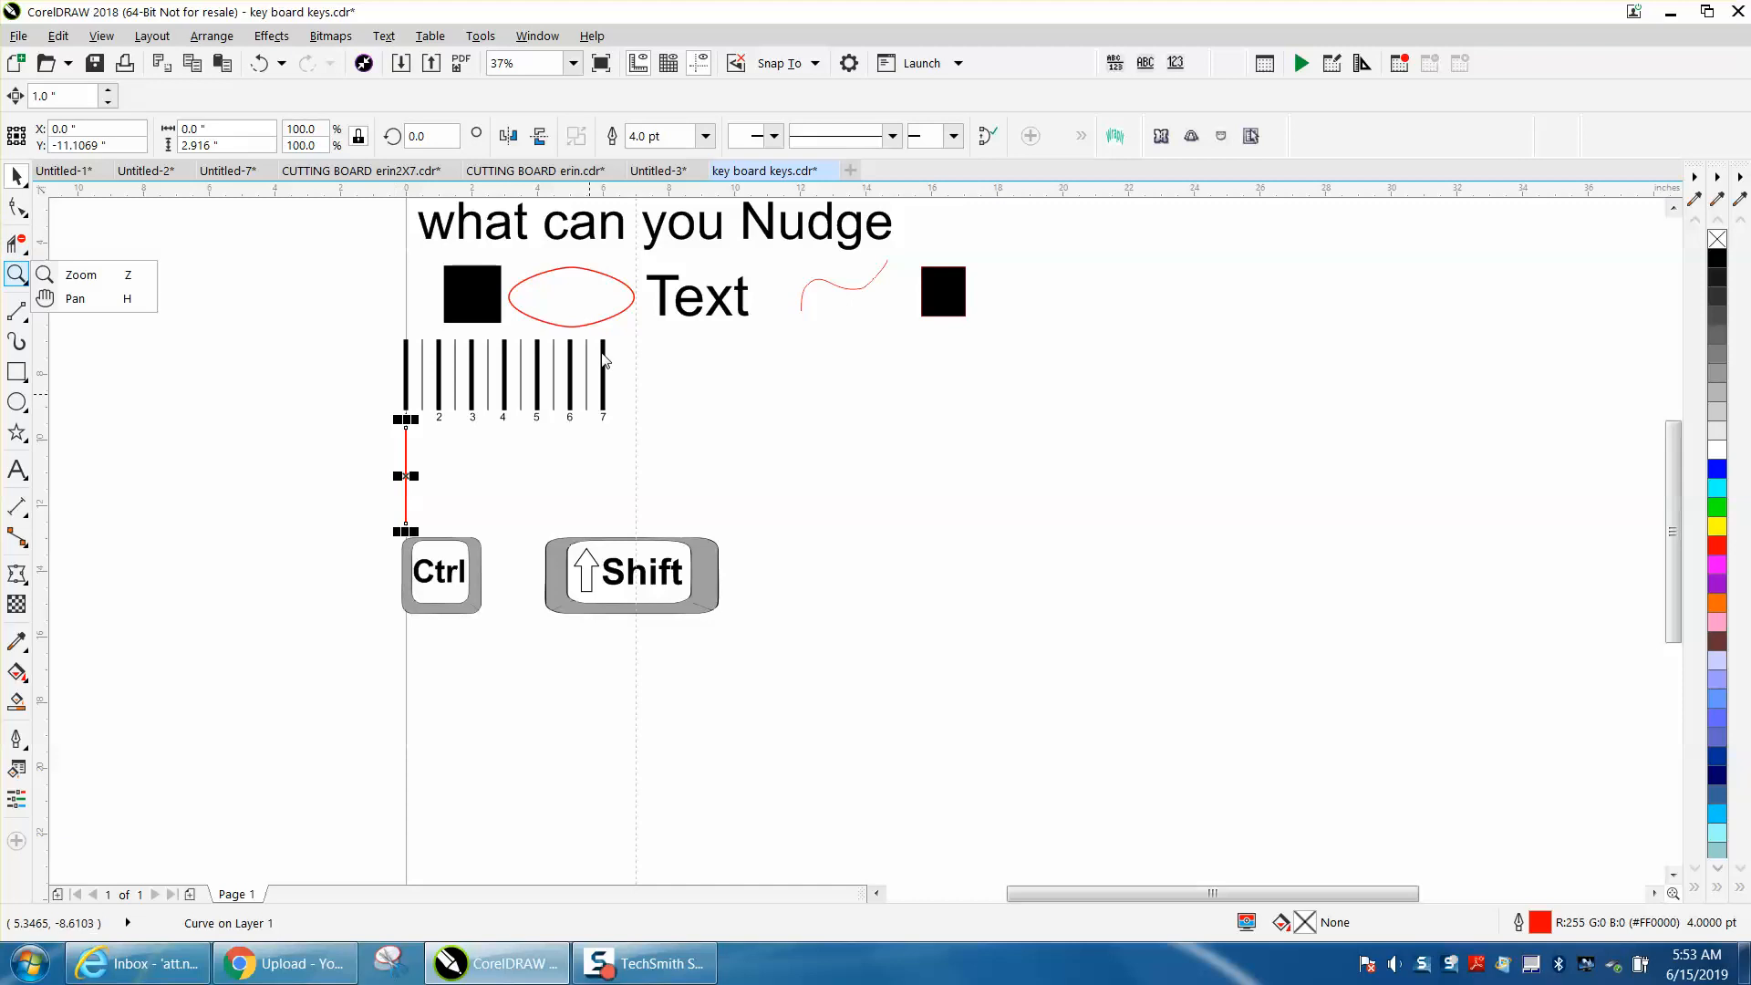
click(17, 273)
click(523, 343)
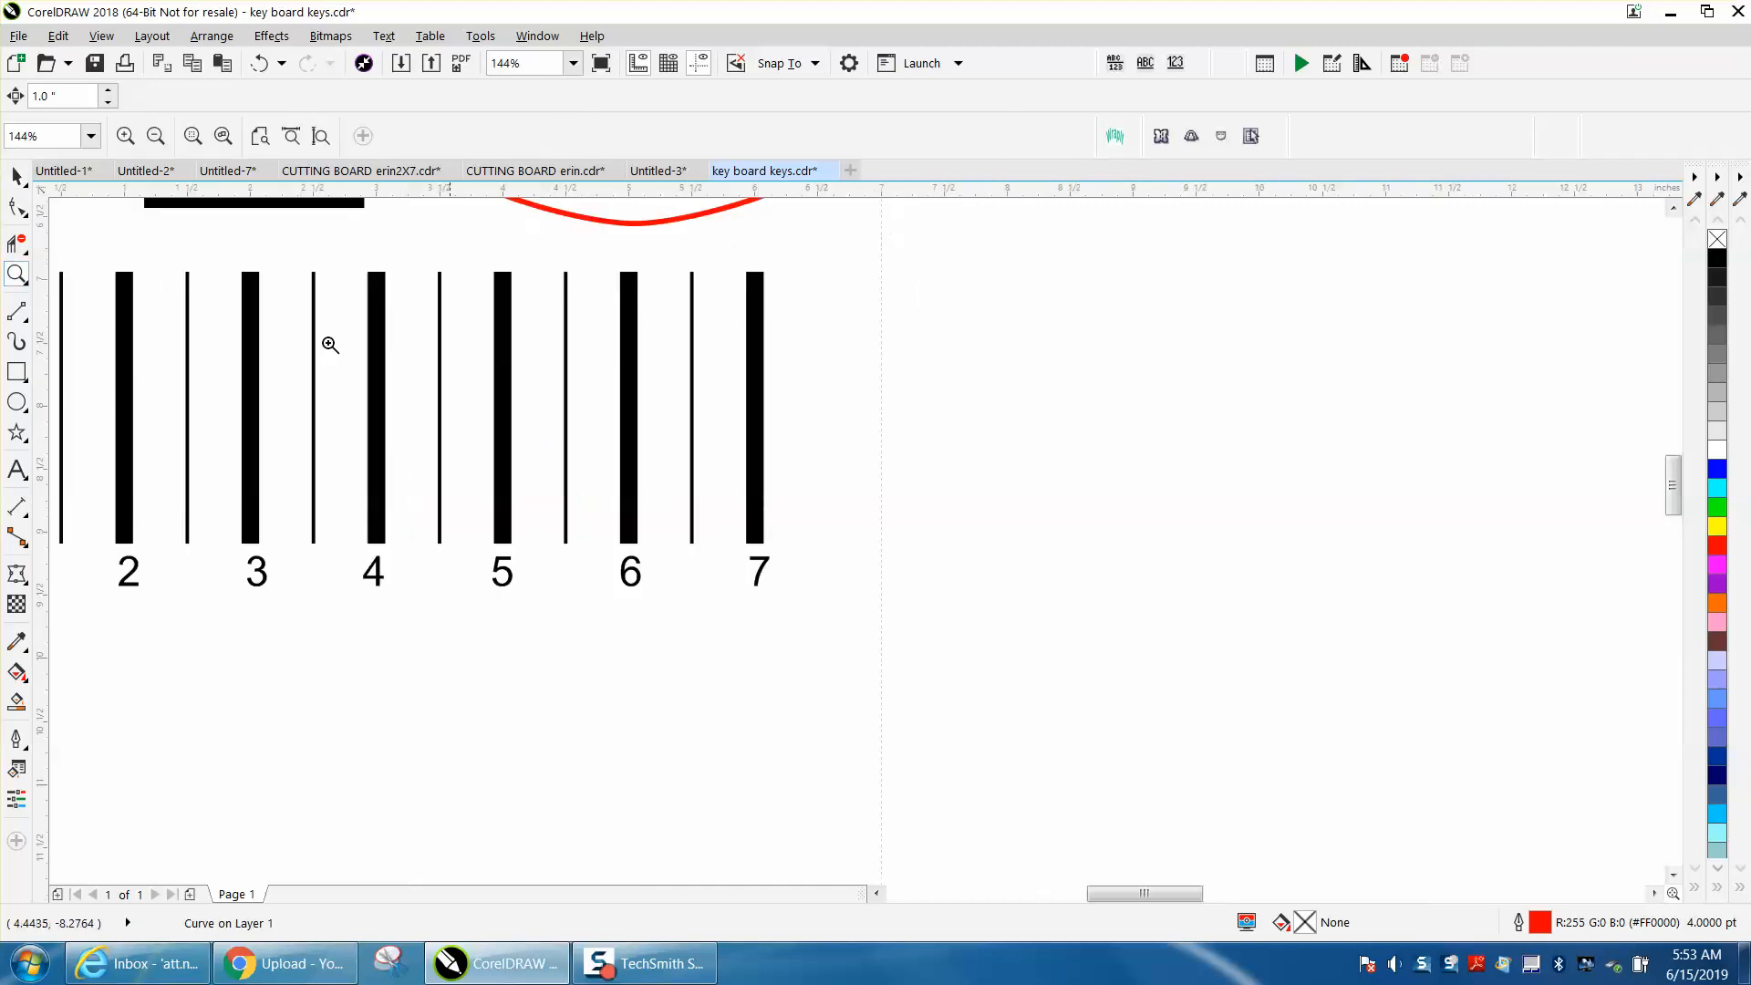
click(16, 175)
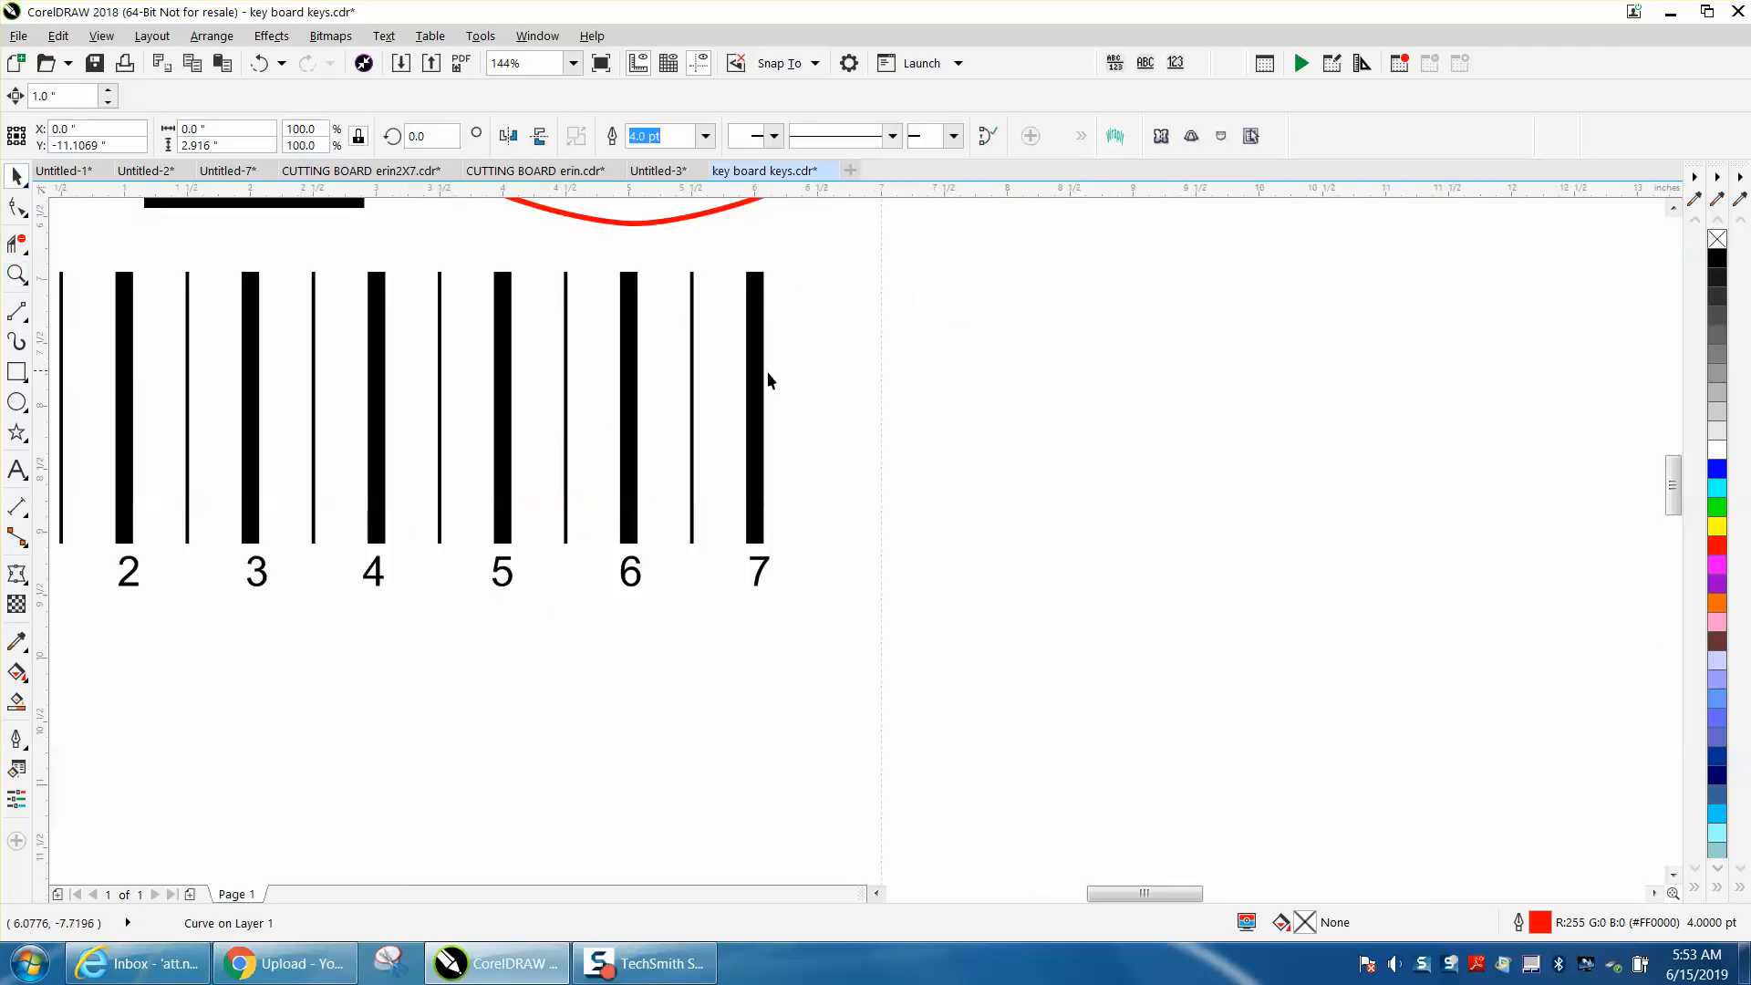
click(882, 404)
key(Right)
key(Left)
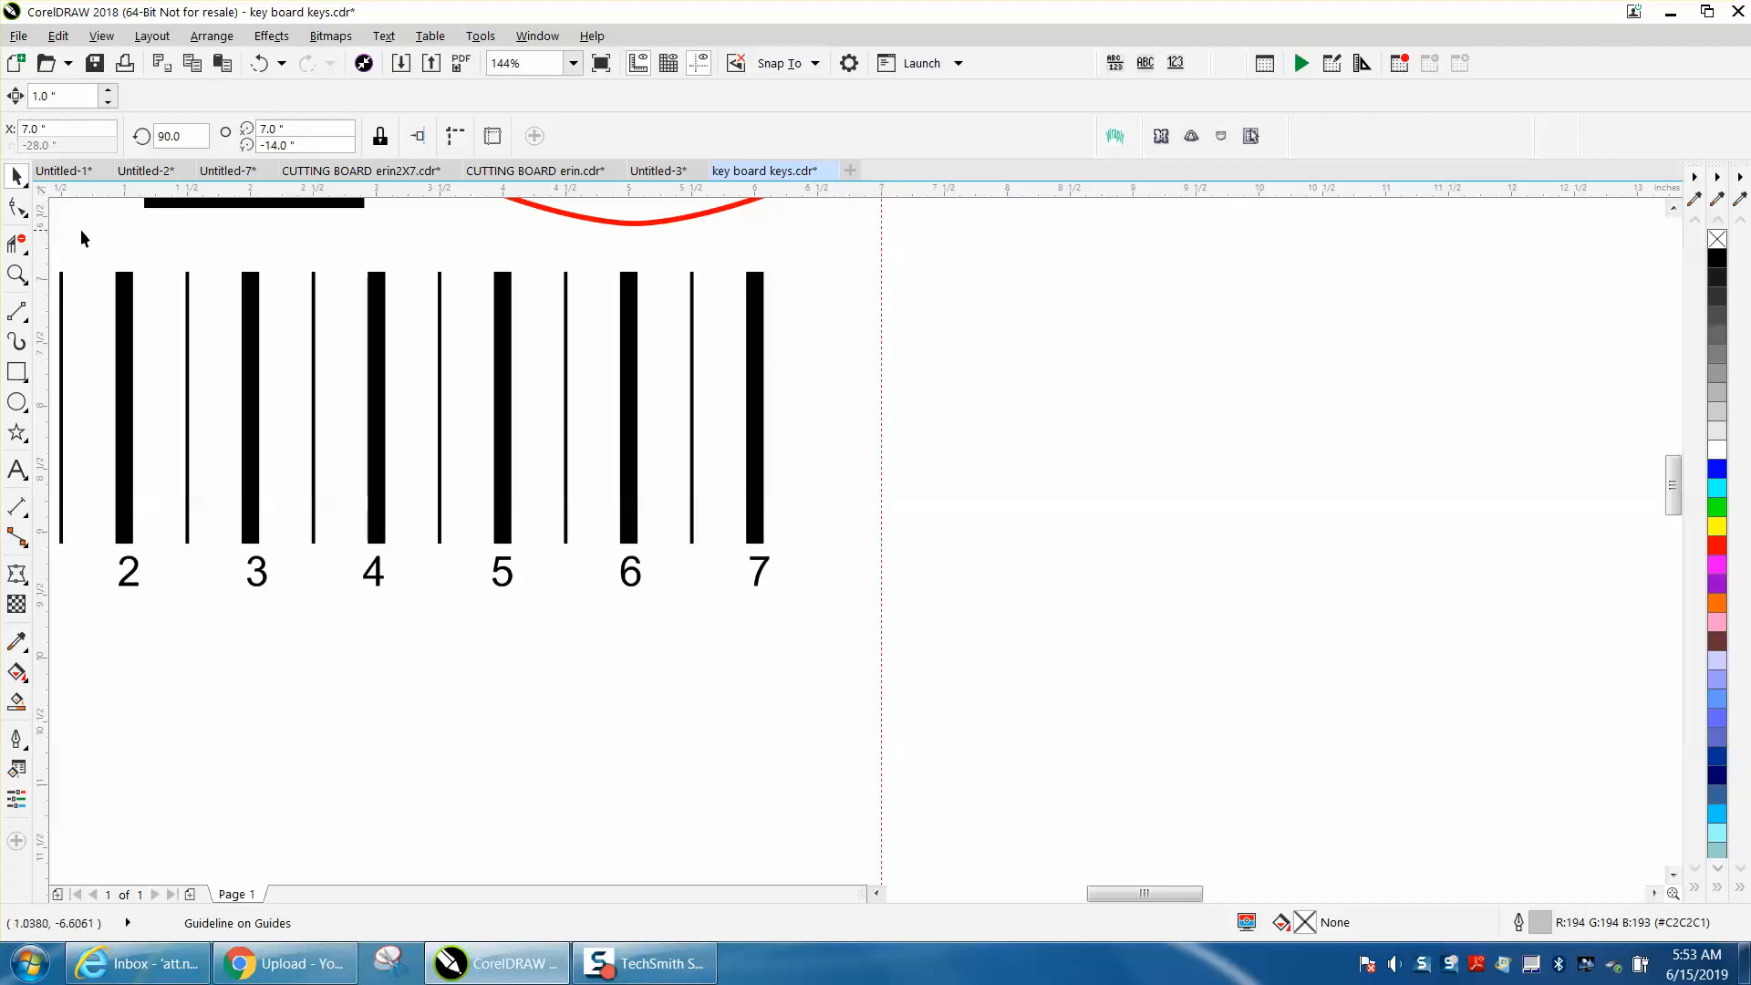
- Nudge the same guideline 1 inch right to 8 inches and back left to 6 inches over mark 7, and deselect it
click(16, 274)
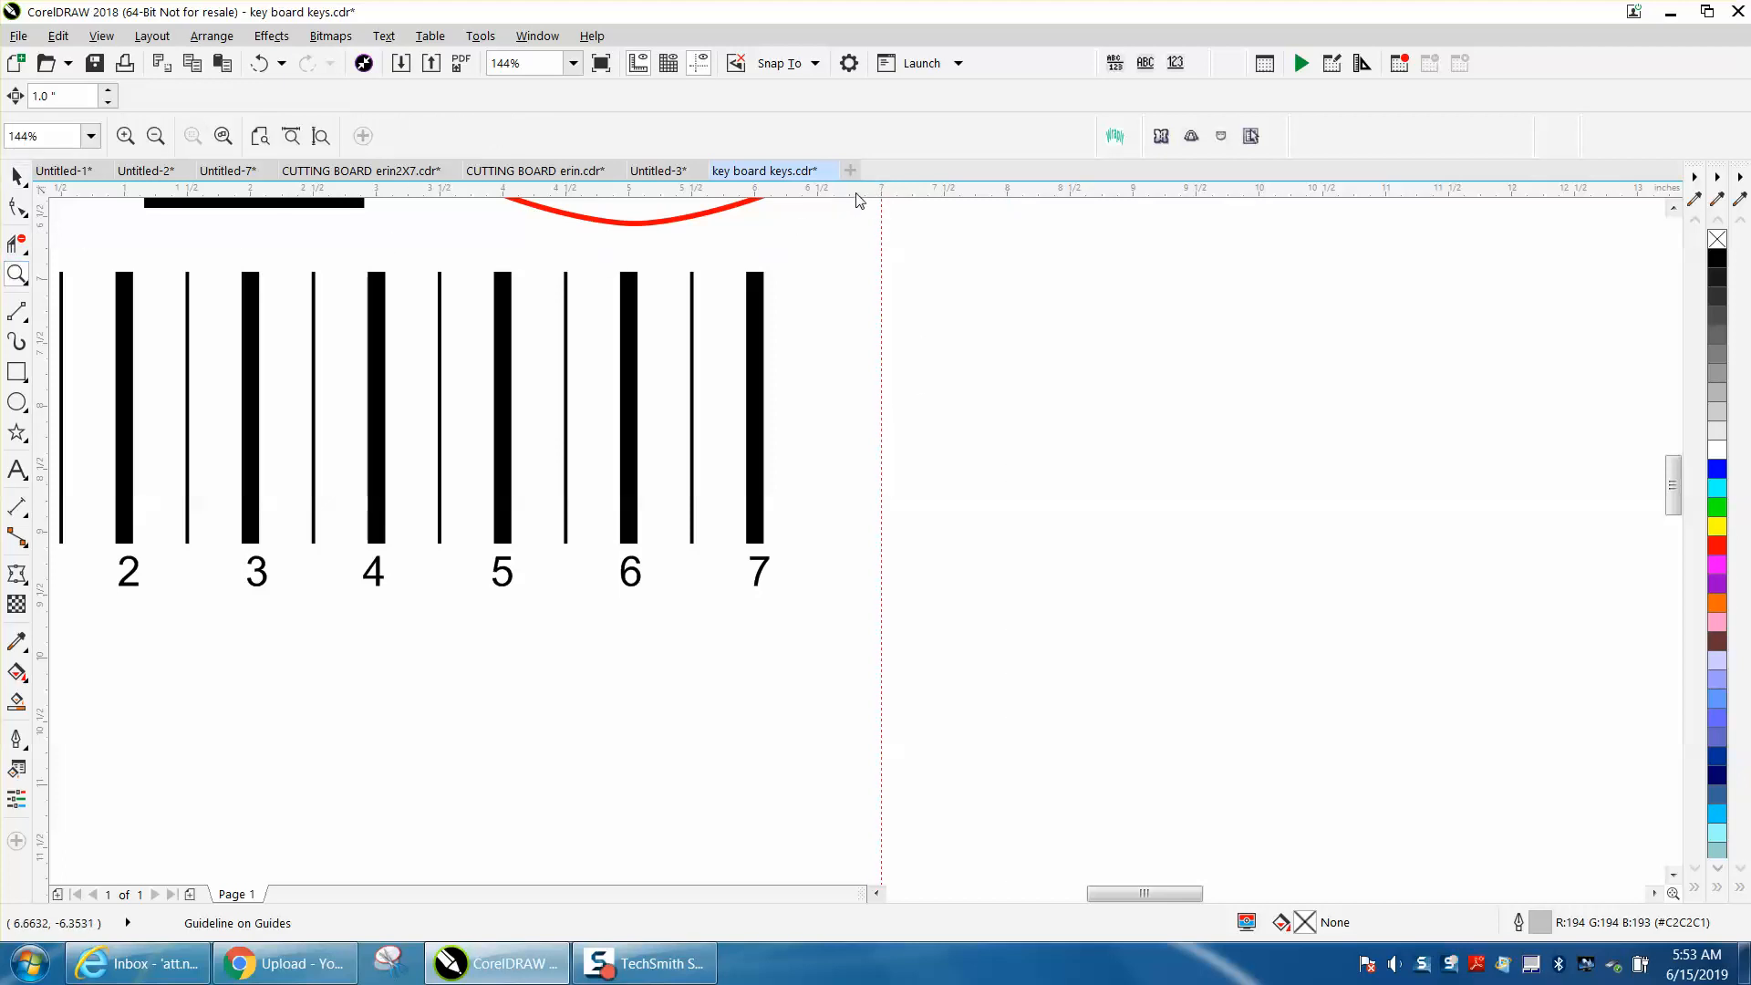
drag(953, 236, 847, 260)
click(16, 175)
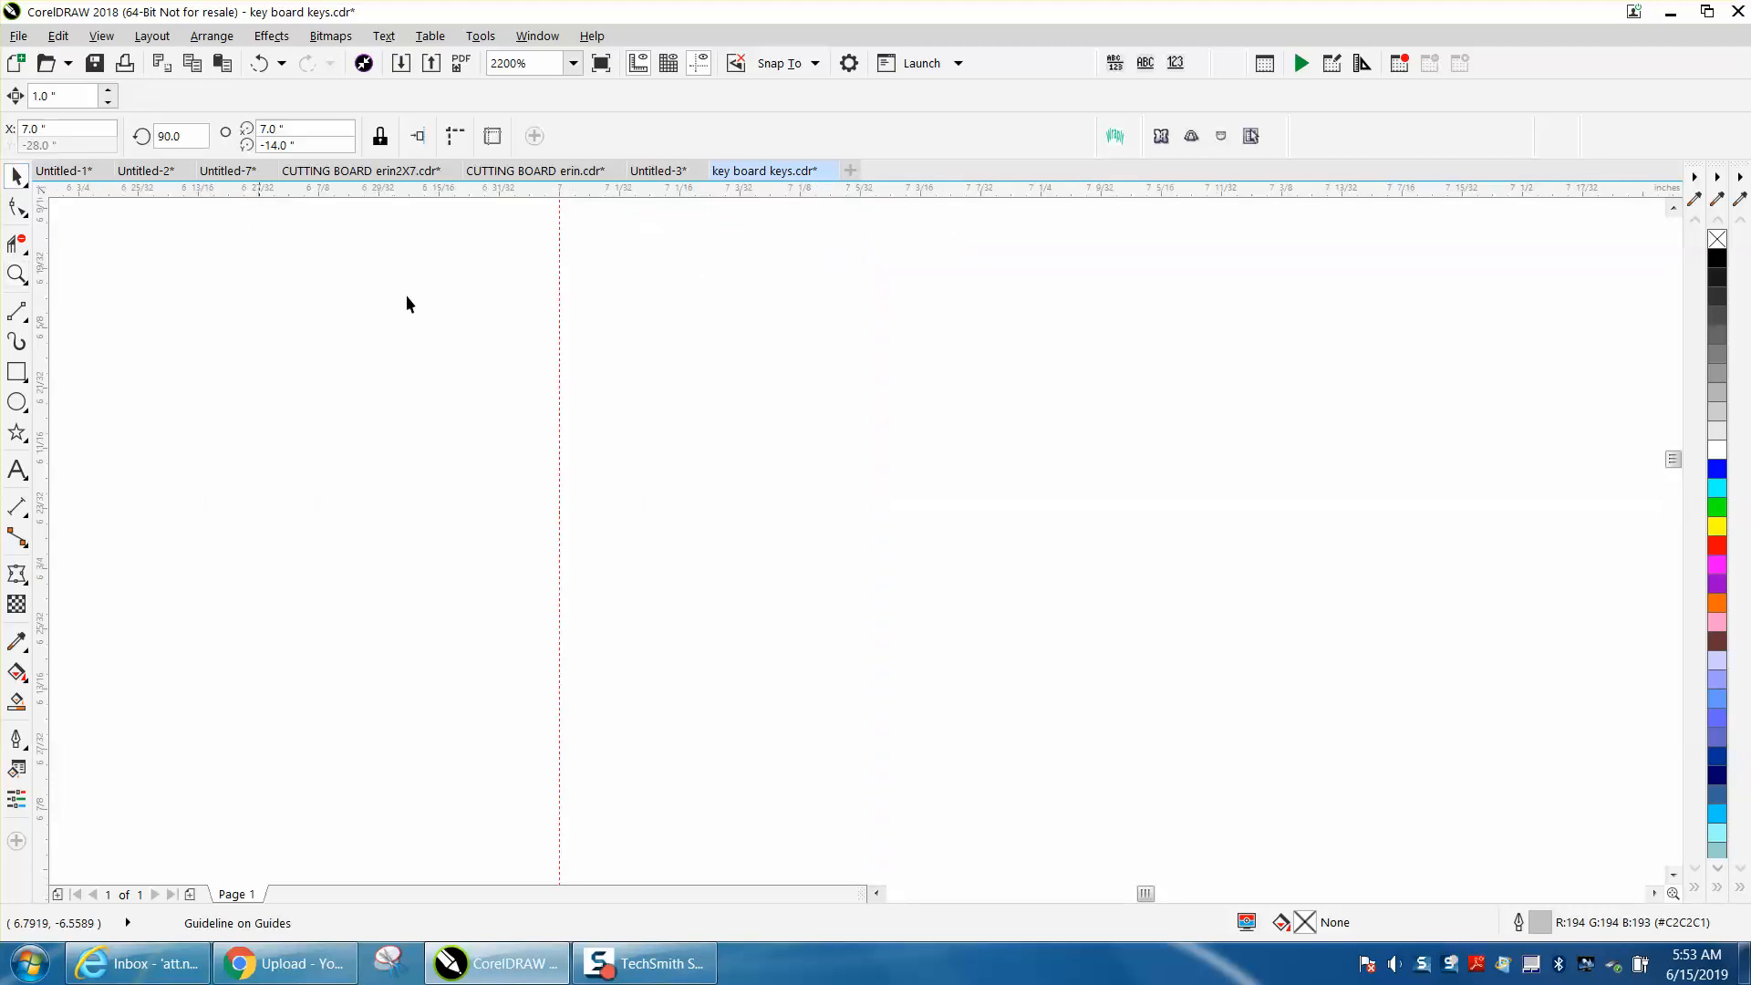
click(560, 324)
key(Right)
scroll(559, 324, down, 2)
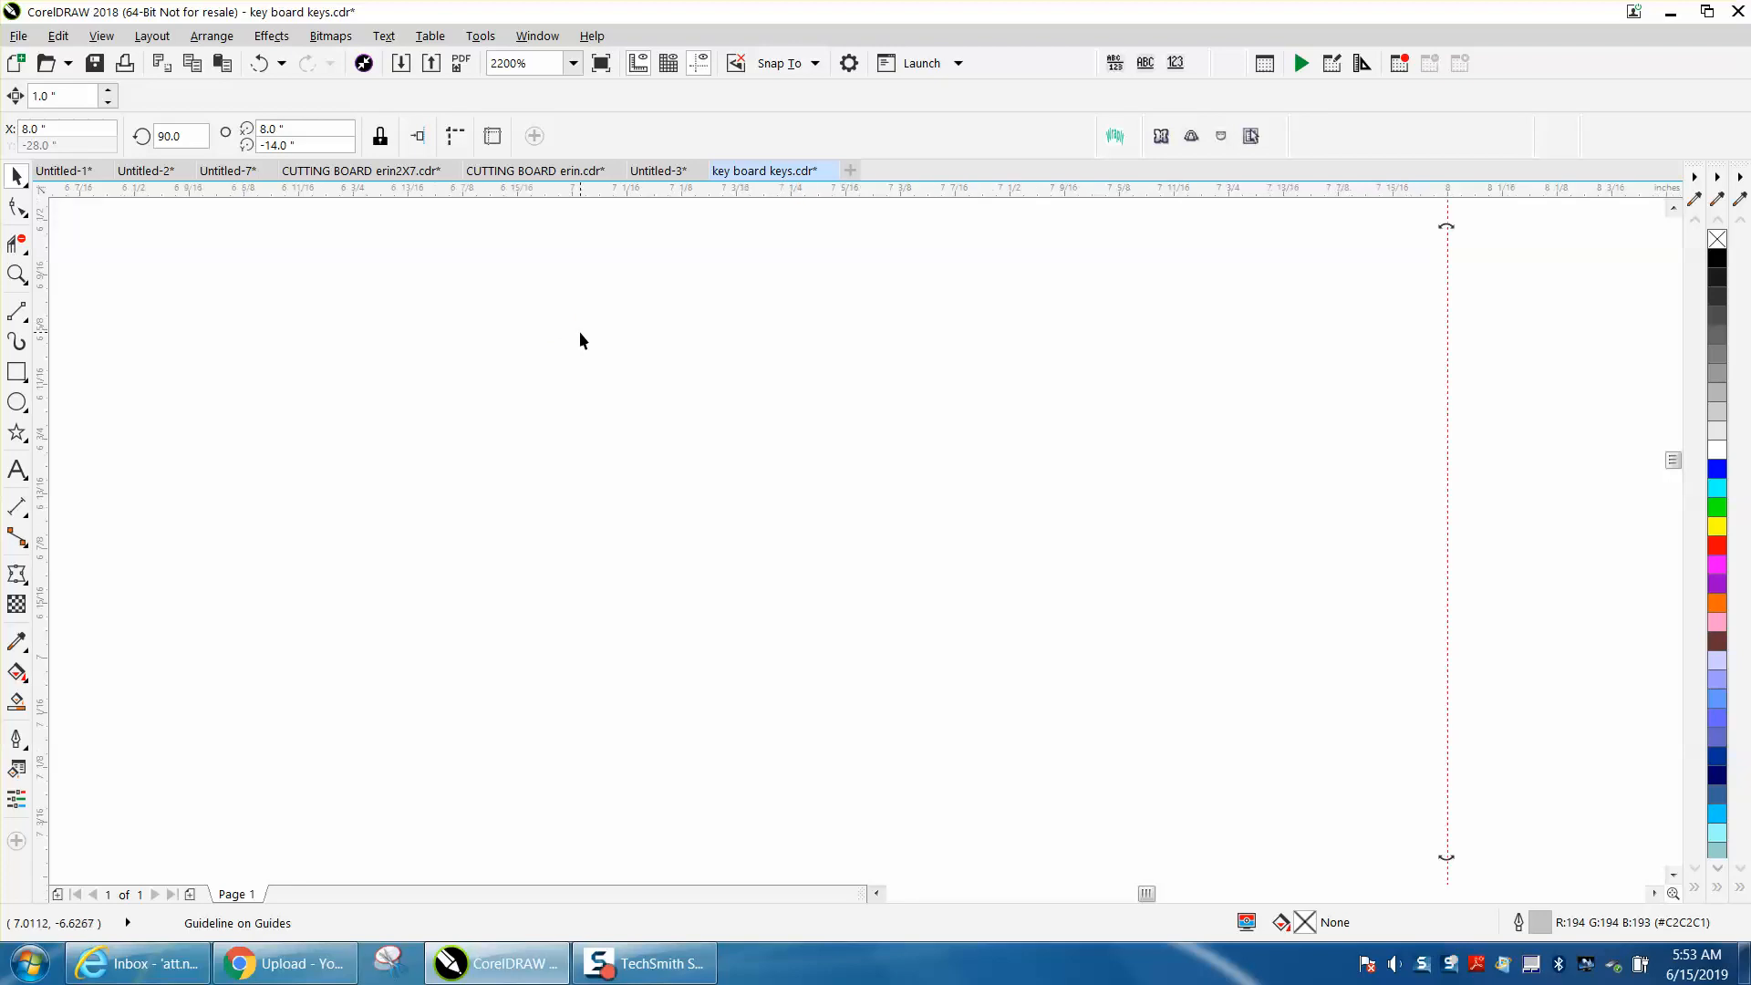
key(Left)
key(Left)
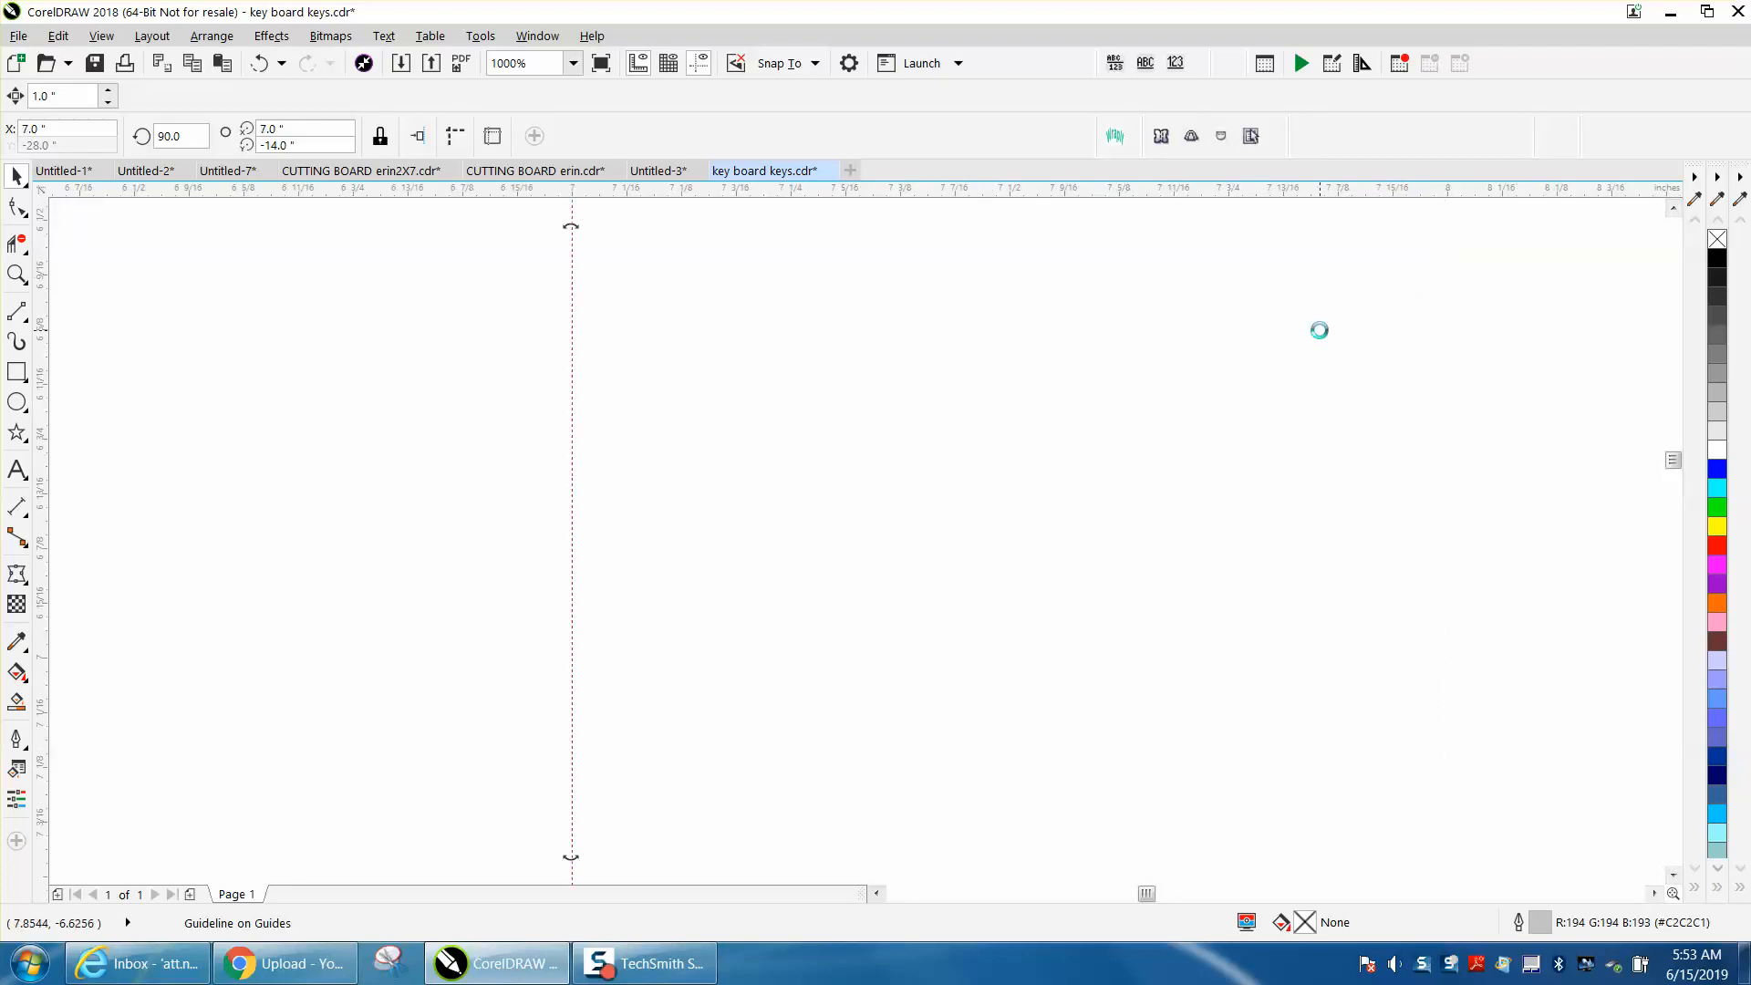
scroll(1060, 374, down, 1)
scroll(976, 399, down, 4)
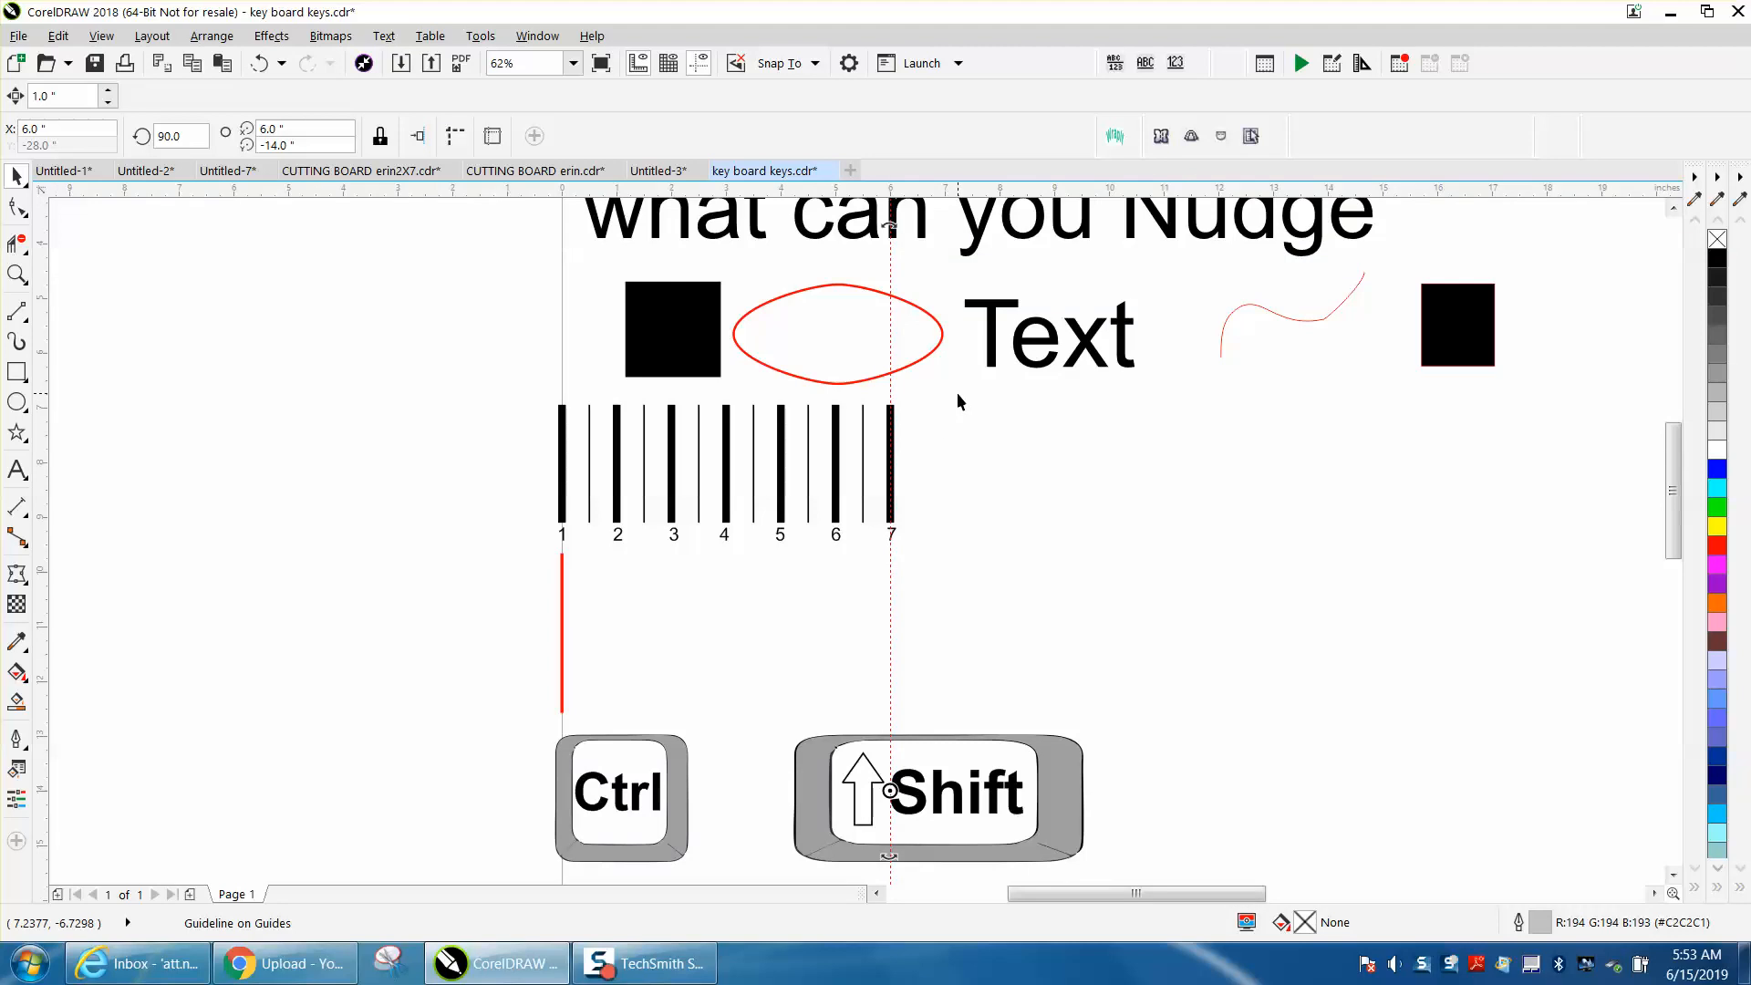
click(959, 534)
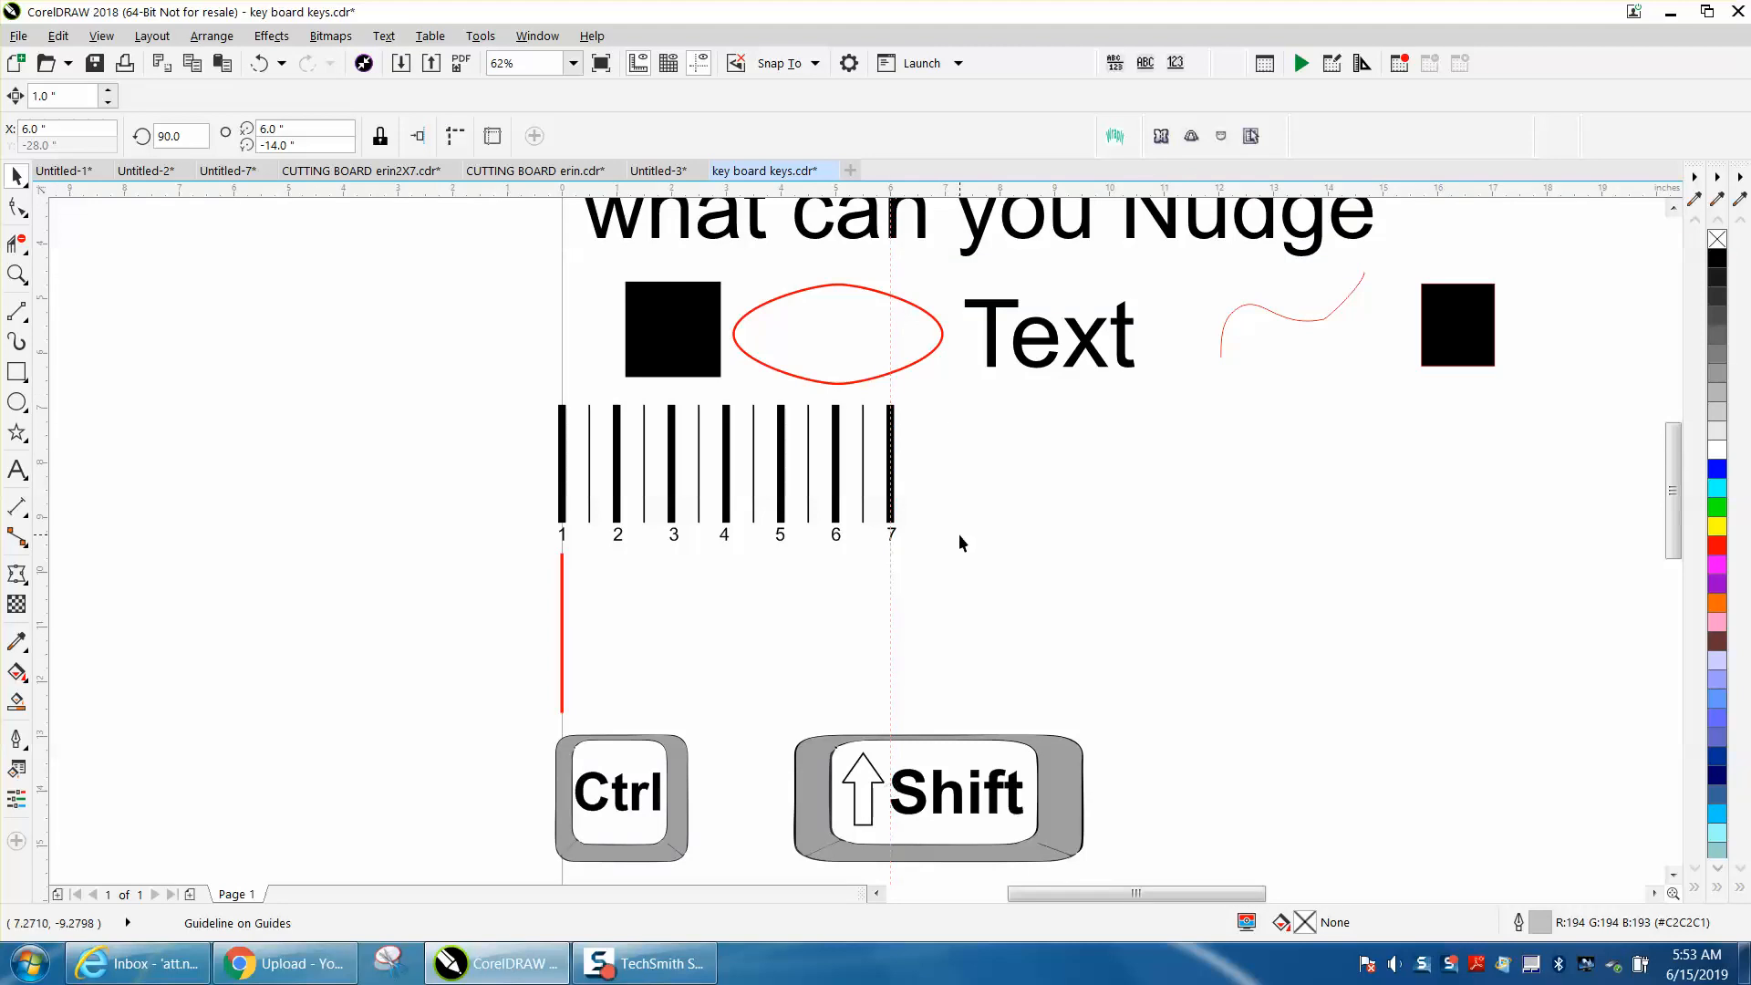
scroll(871, 513, down, 1)
click(17, 274)
mouse_move(624, 306)
mouse_down()
mouse_move(1153, 672)
mouse_move(1258, 767)
mouse_up()
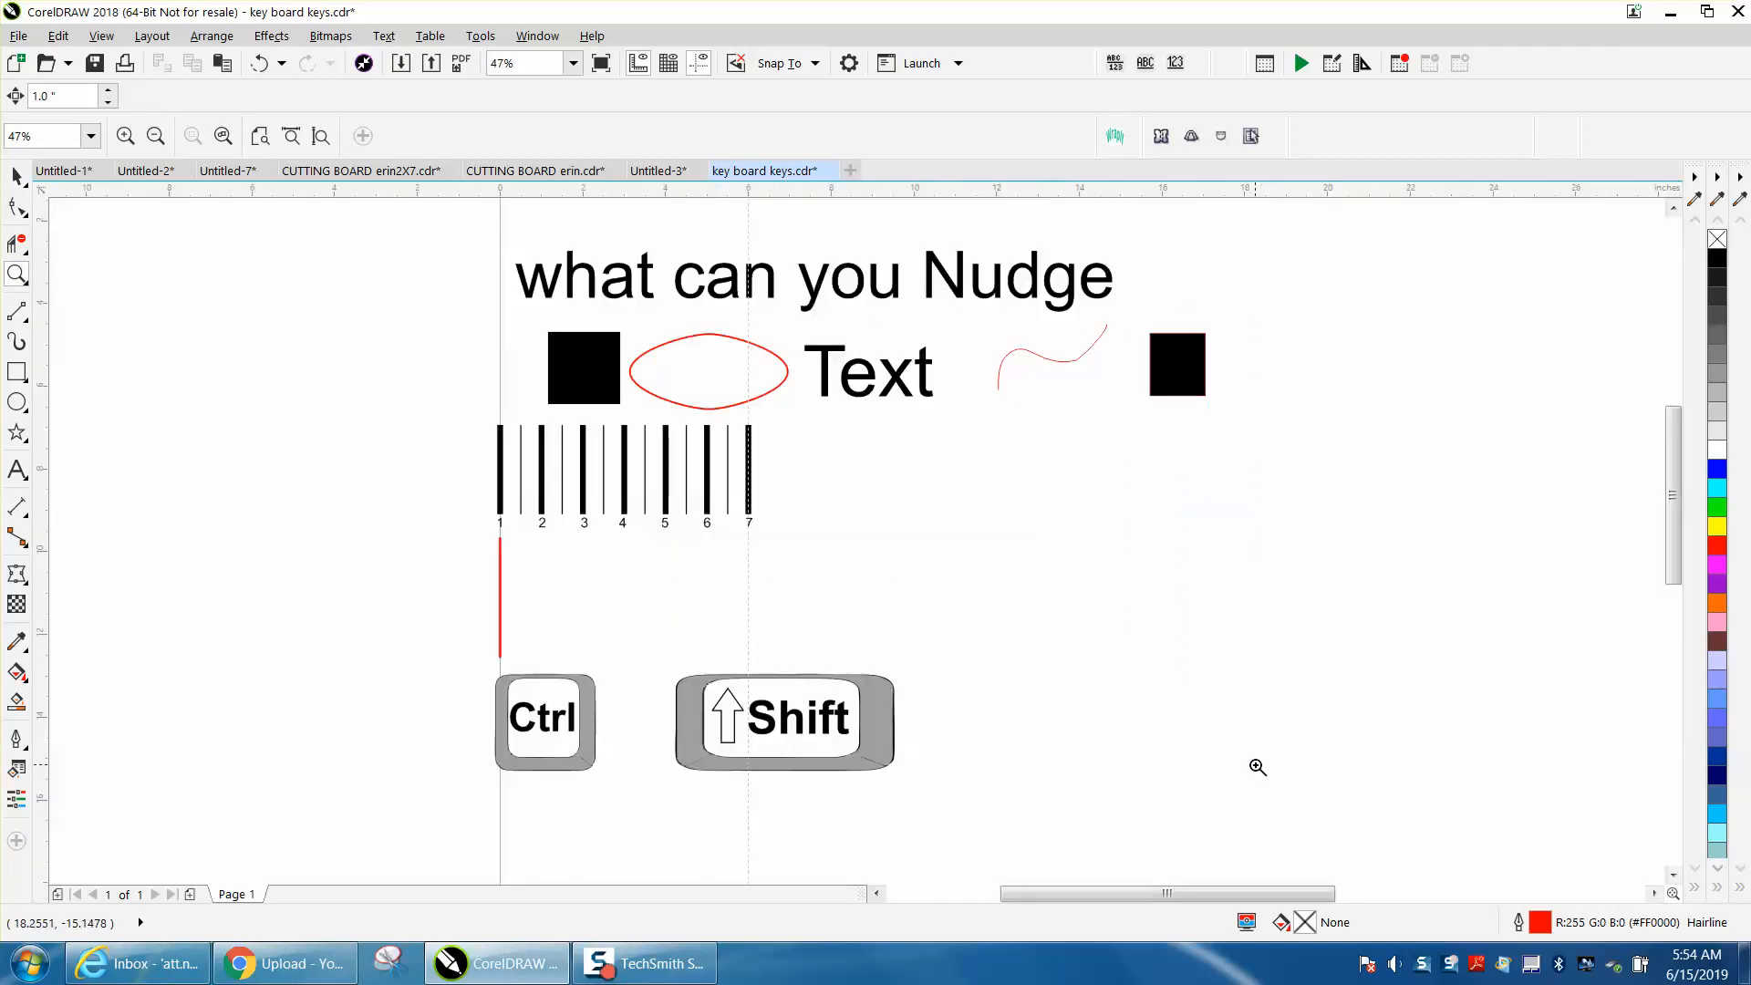